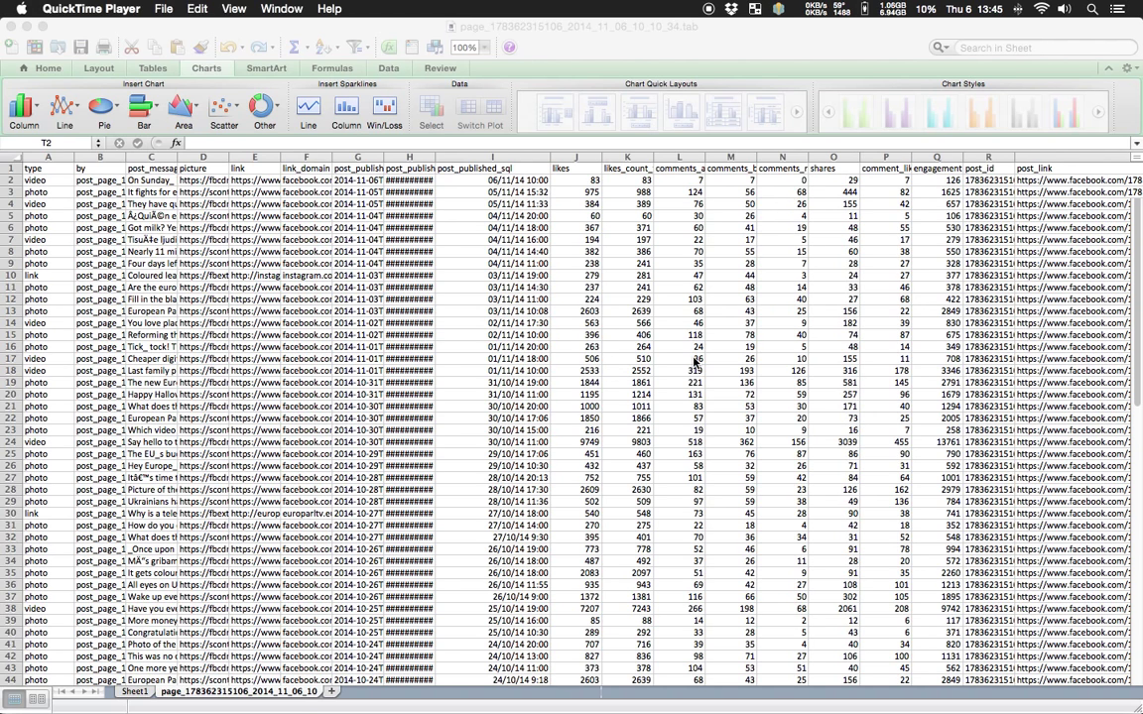
Copy the first post link from cell S2 of the post_link column and switch to Firefox
scroll(695, 362, right, 5)
scroll(694, 361, right, 7)
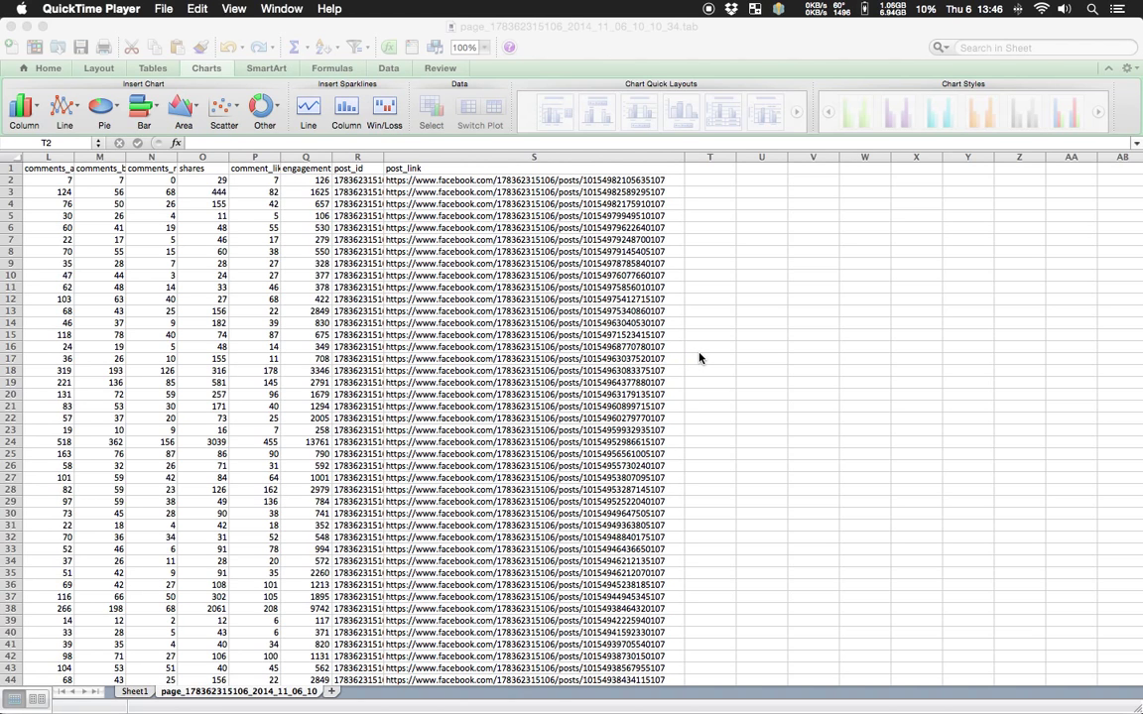
click(429, 186)
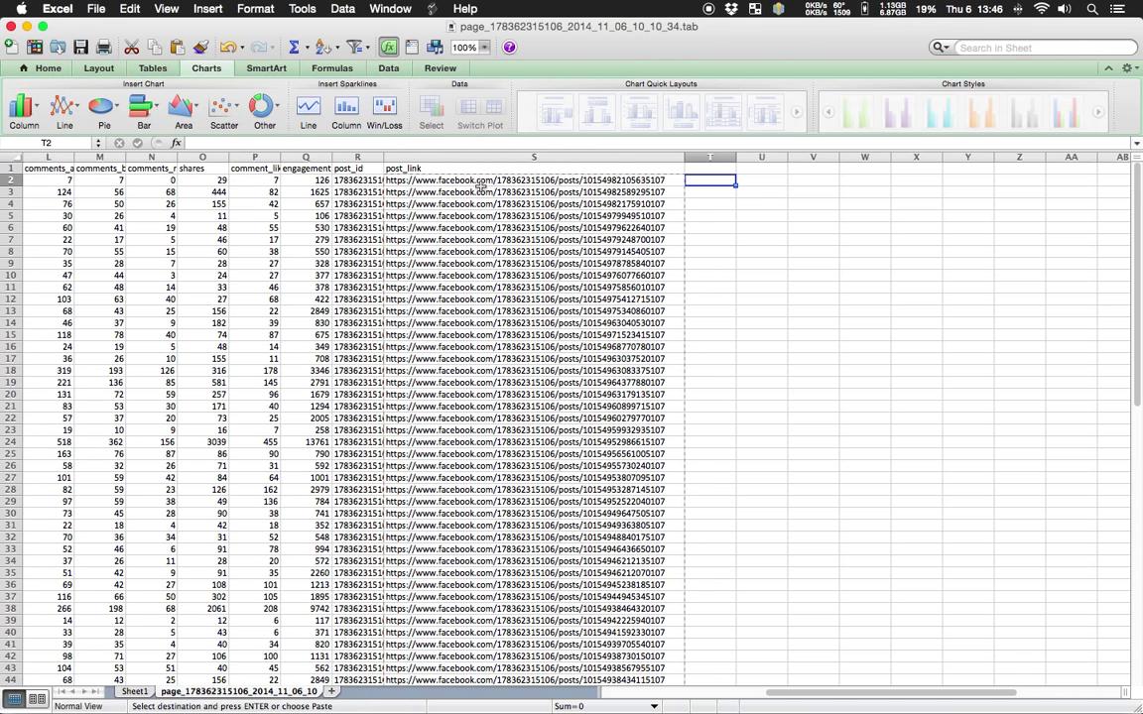
click(445, 186)
click(447, 181)
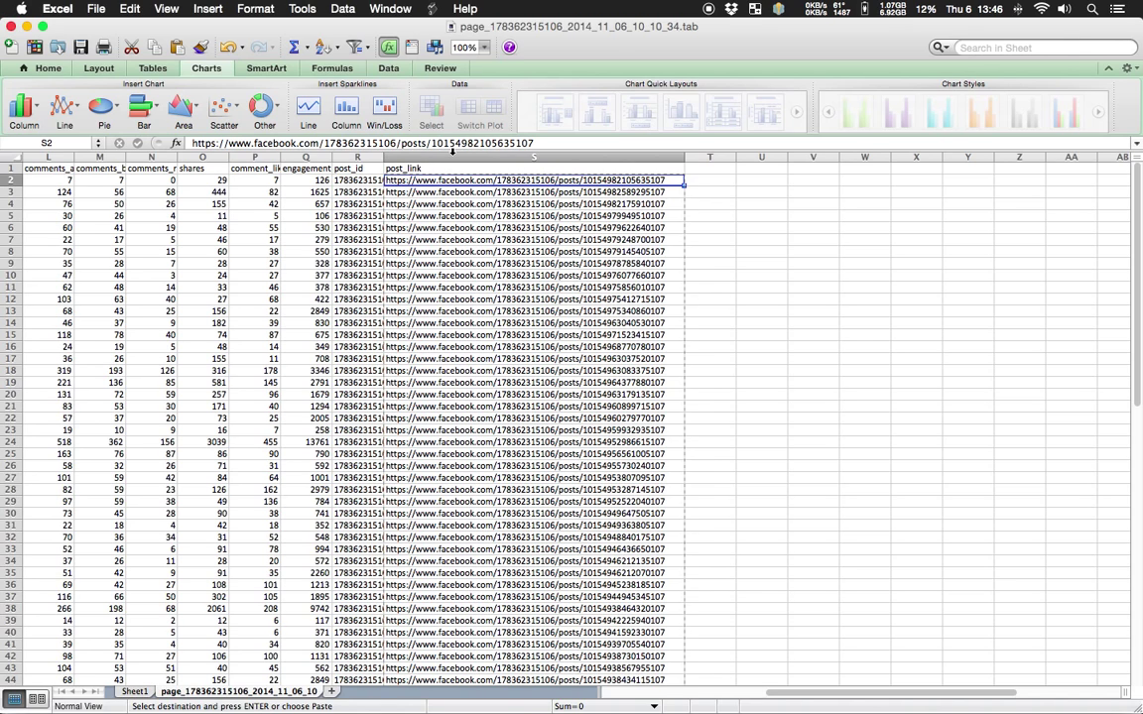
key(super+c)
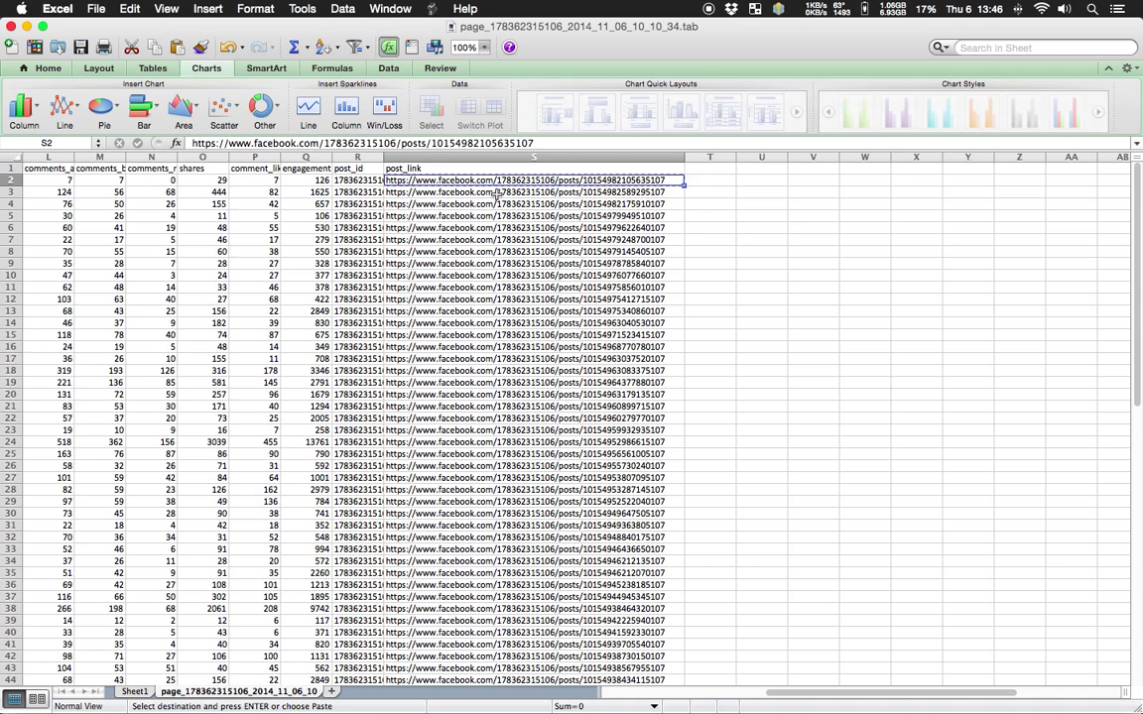
key(super+Tab)
key(super+Tab)
key(super+Tab)
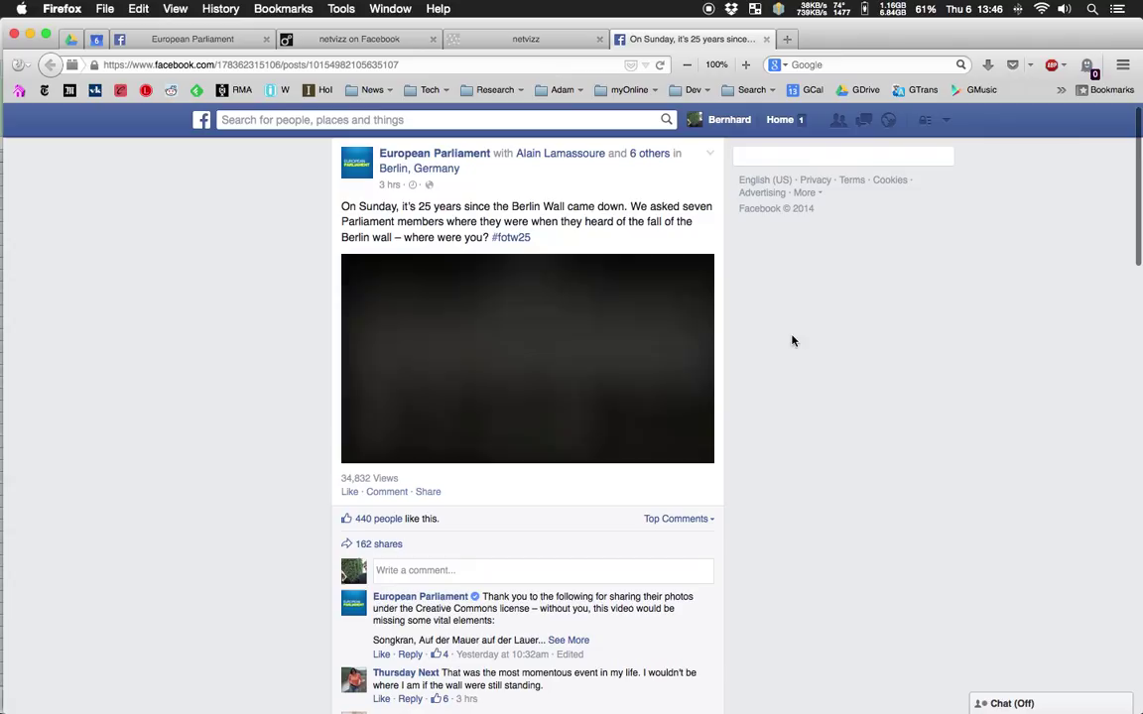
Pause the European Parliament post's video and scroll through the post page
click(365, 452)
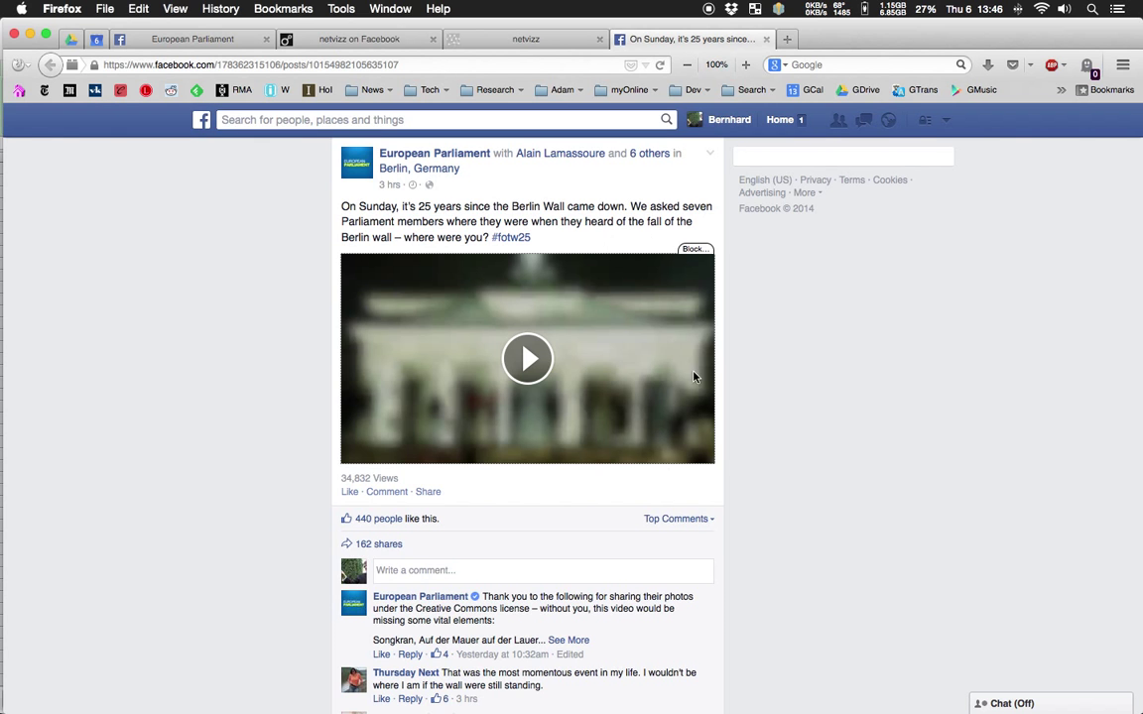
scroll(712, 381, down, 10)
scroll(711, 391, up, 15)
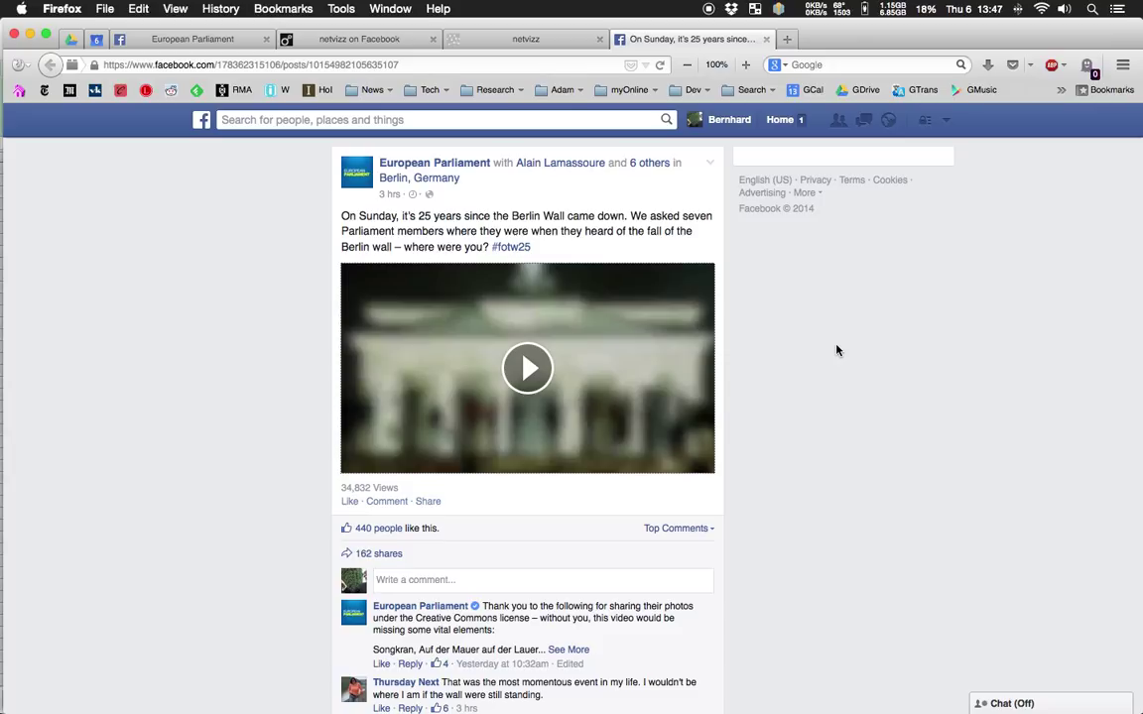
Look at the Tools menu without choosing anything, then switch to ForkLift
click(347, 8)
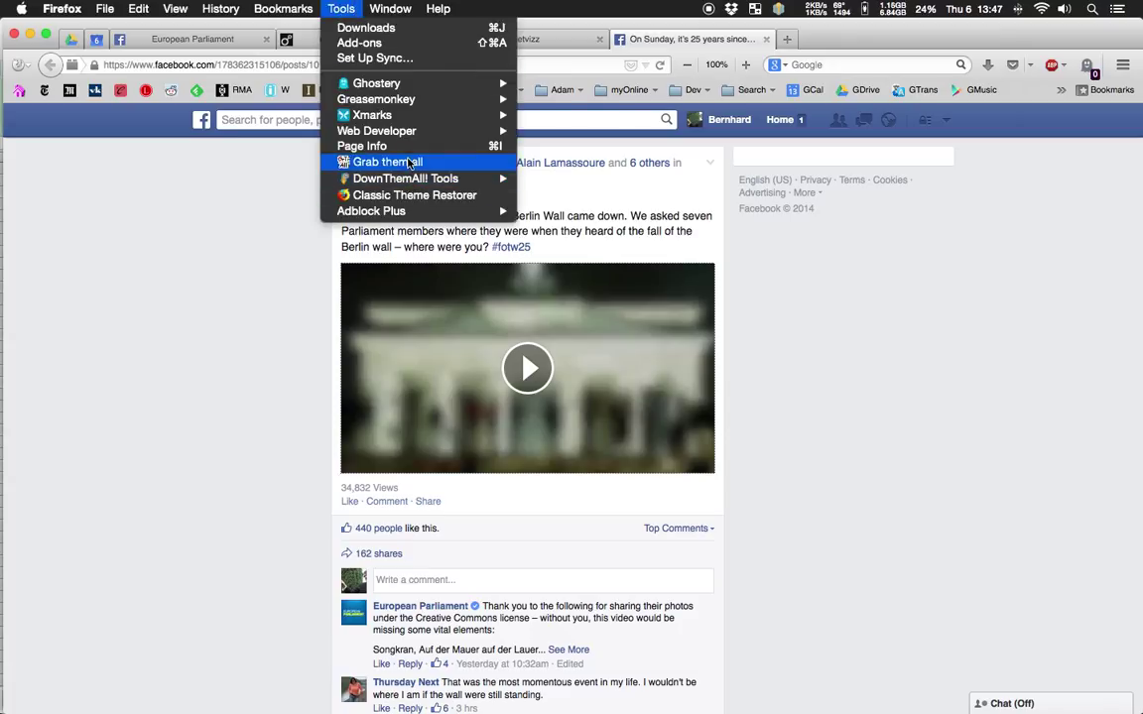
click(802, 288)
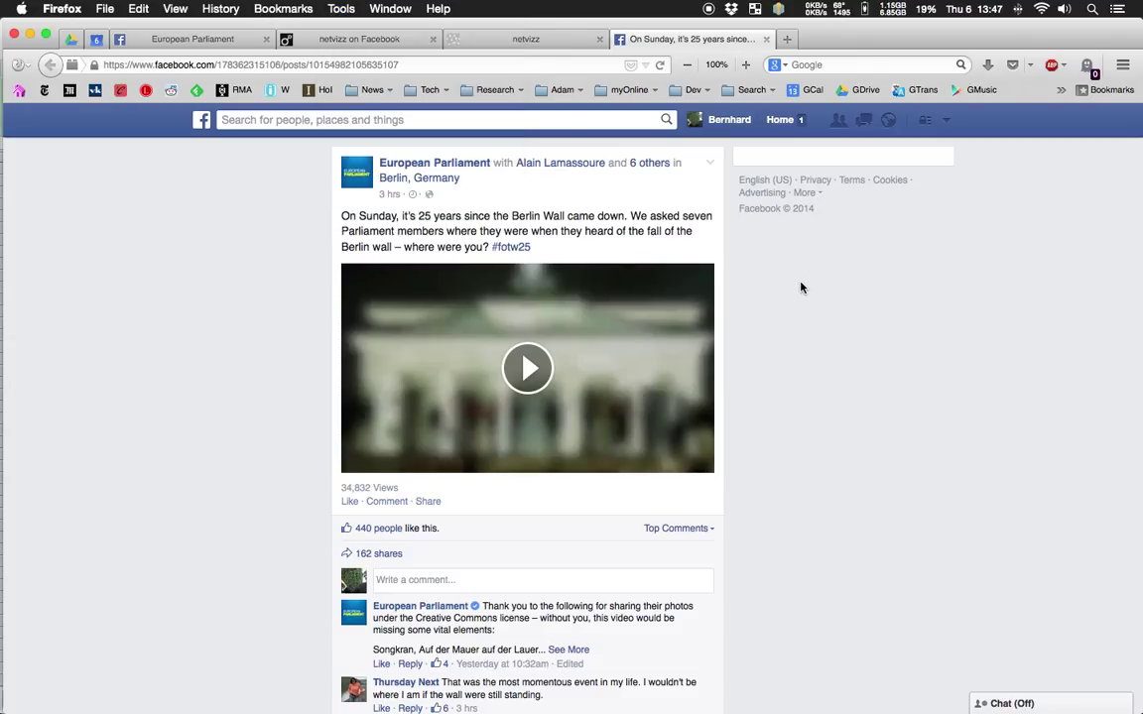
key(super+Tab)
key(super+Tab)
key(super+Tab)
key(super+Tab)
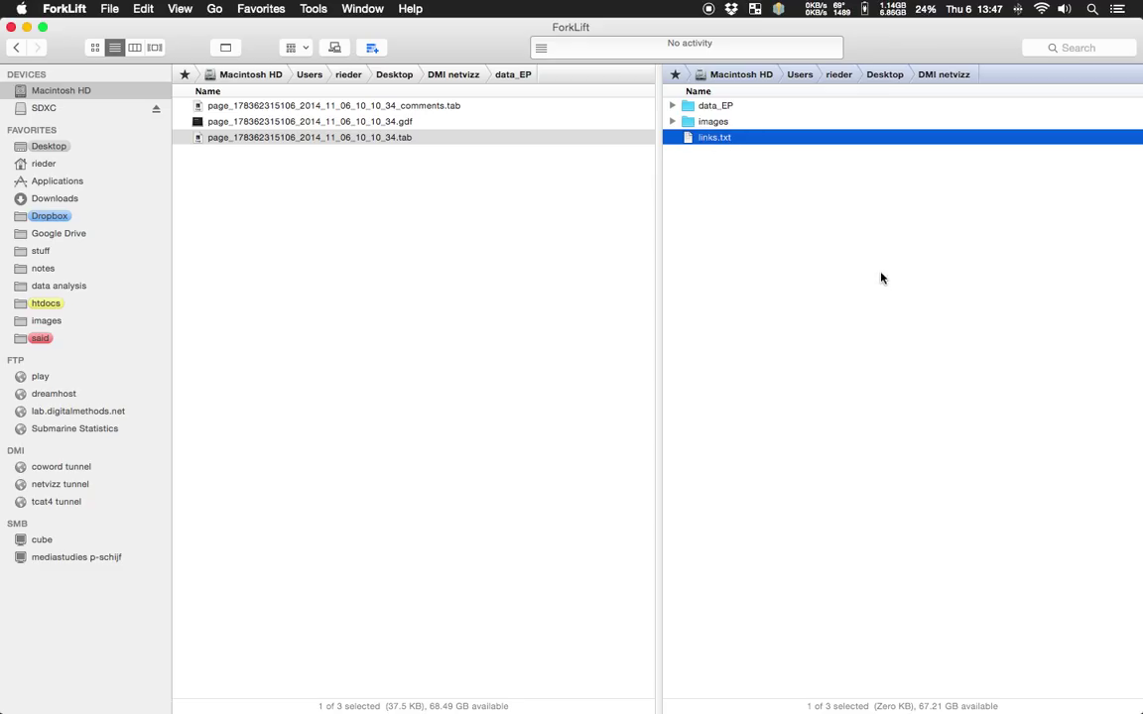
Copy the 50 post links in cells S2:S51 of the Excel sheet
key(cmd+Tab)
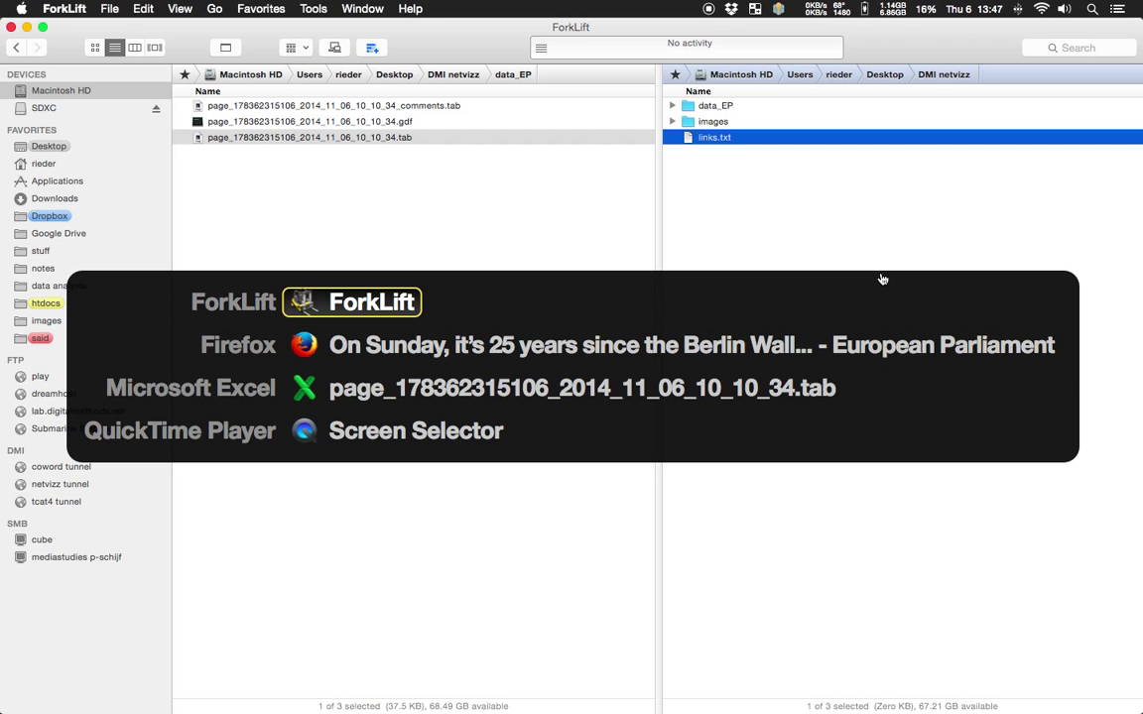
key(super+Tab)
key(super+Tab)
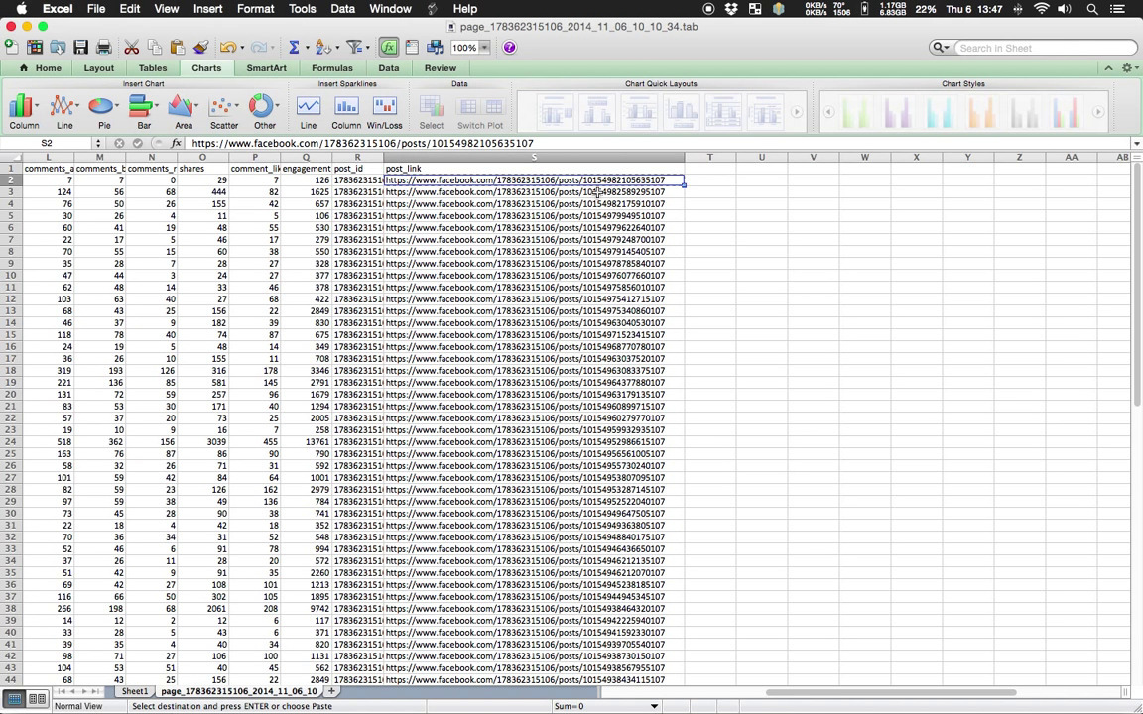
drag(599, 181, 606, 596)
key(super+c)
scroll(850, 184, up, 5)
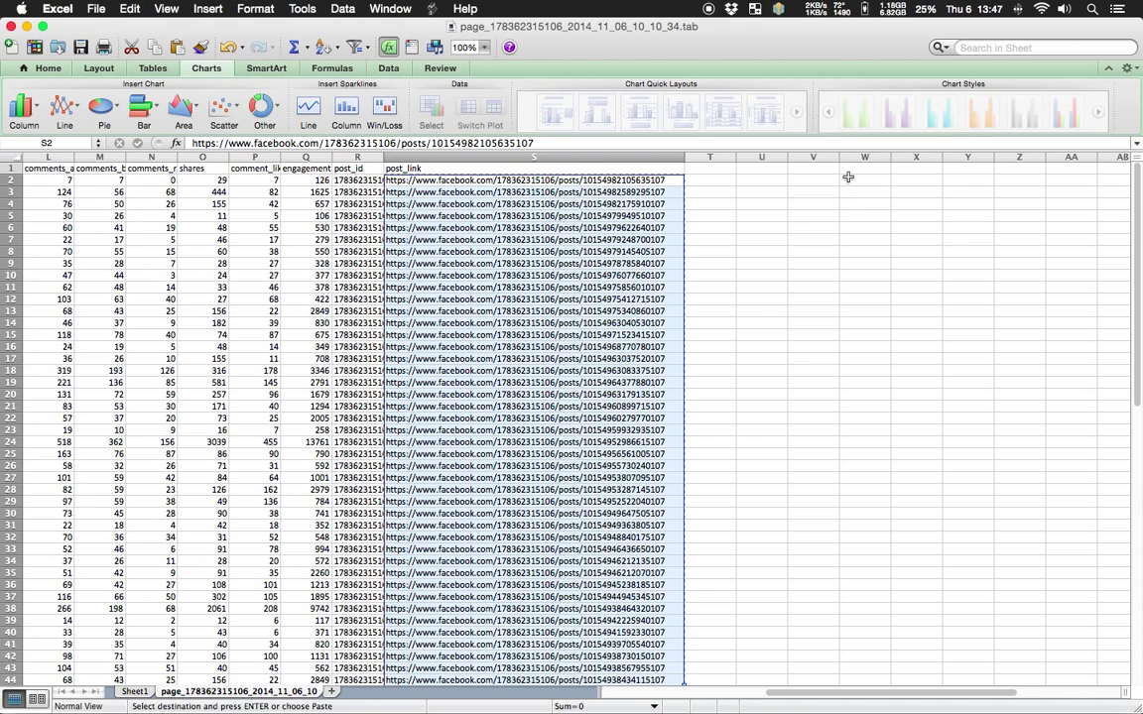
Paste the post links into links.txt, save and close it, and return to Firefox
key(super+Tab)
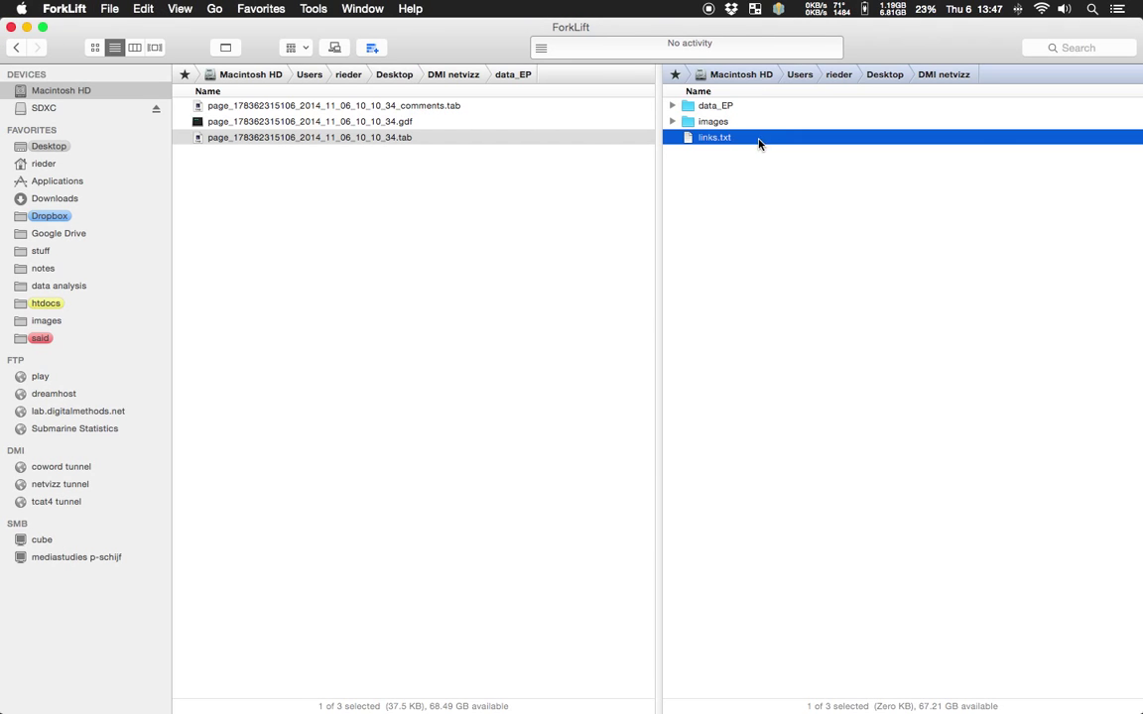
double_click(727, 138)
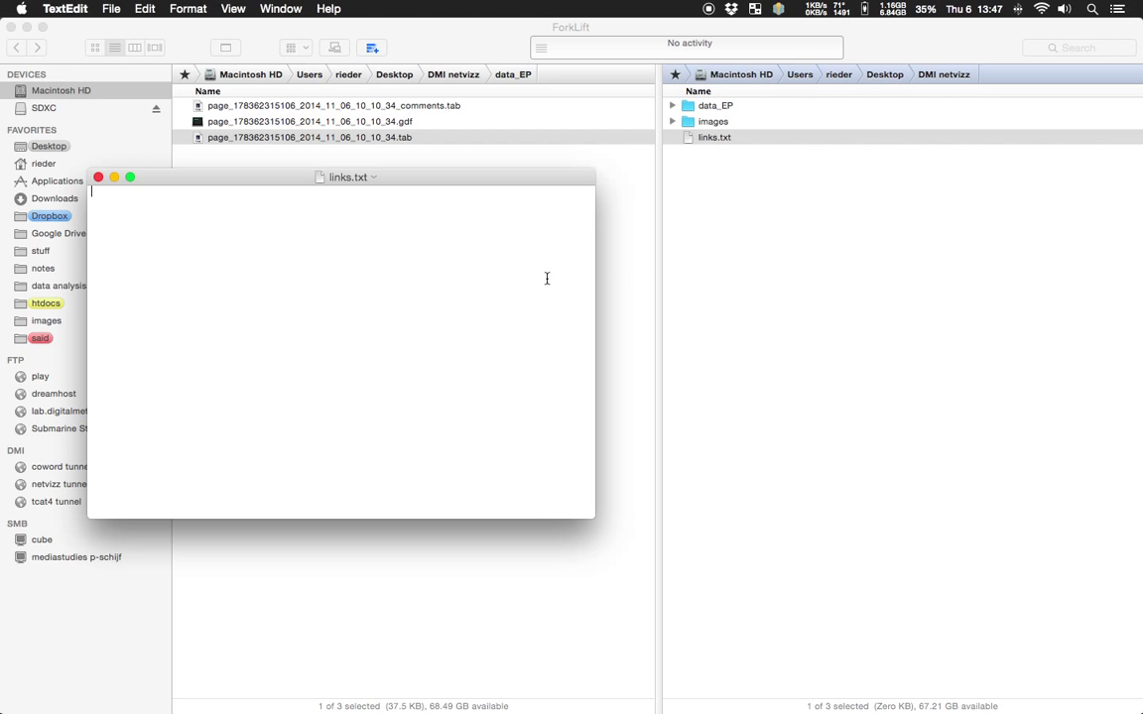
key(super+v)
scroll(419, 243, up, 10)
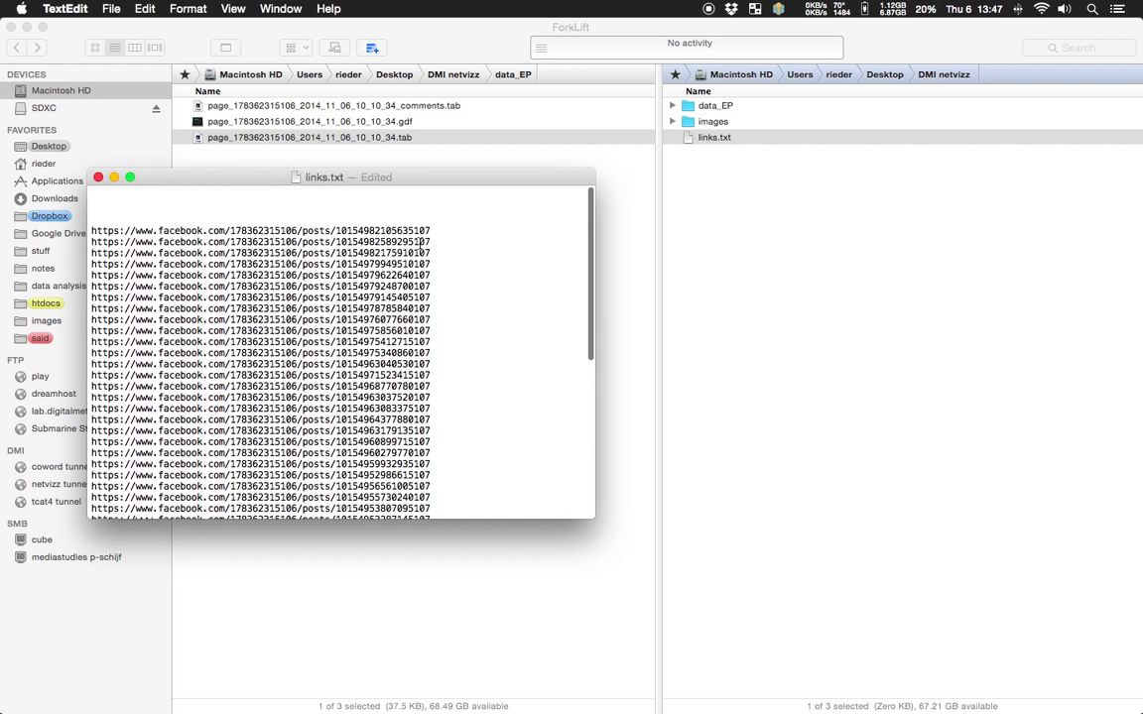
key(super+s)
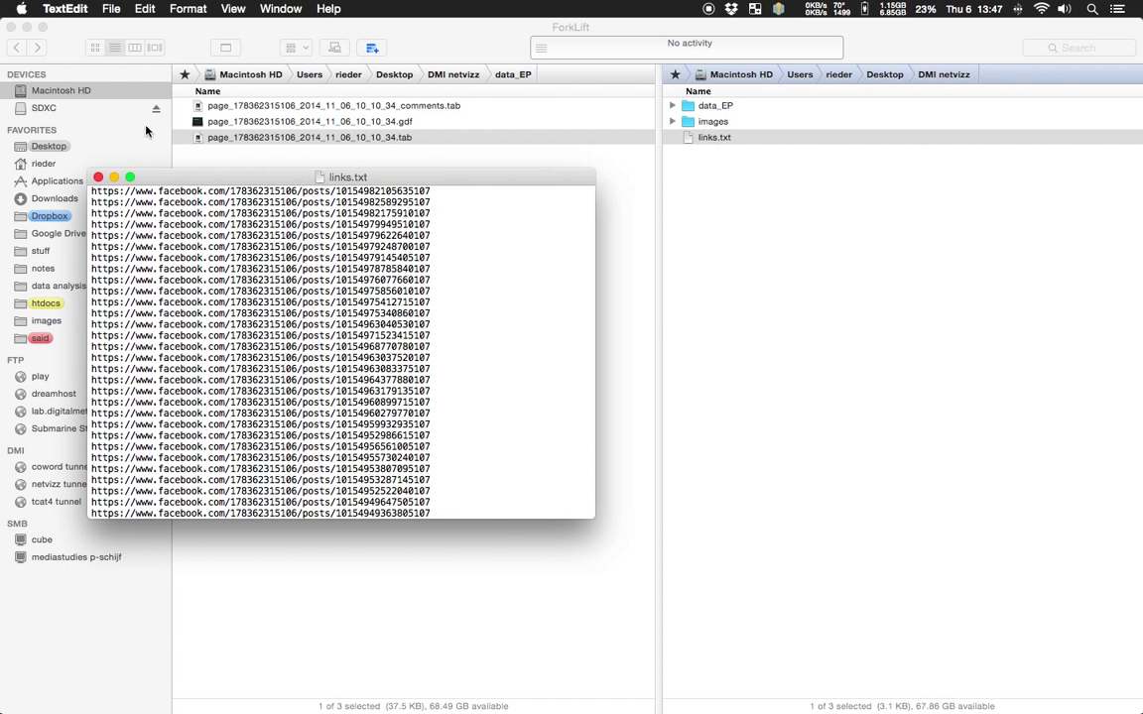
click(98, 176)
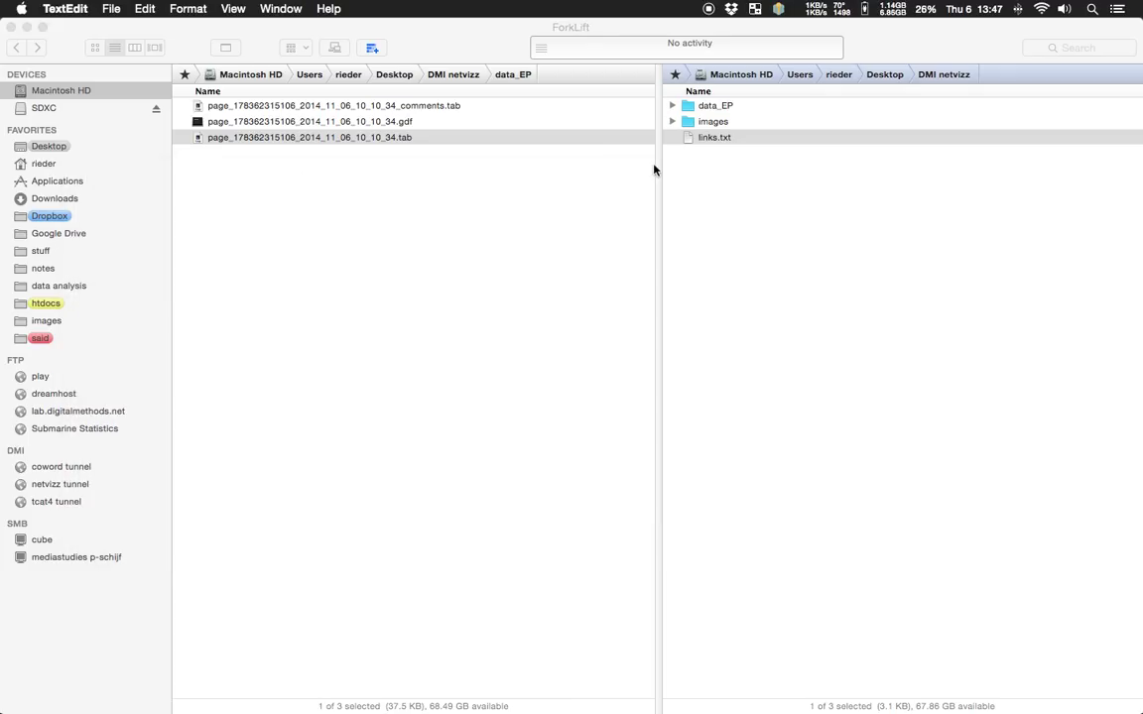
key(super+Tab)
key(Tab)
key(Tab)
key(Tab)
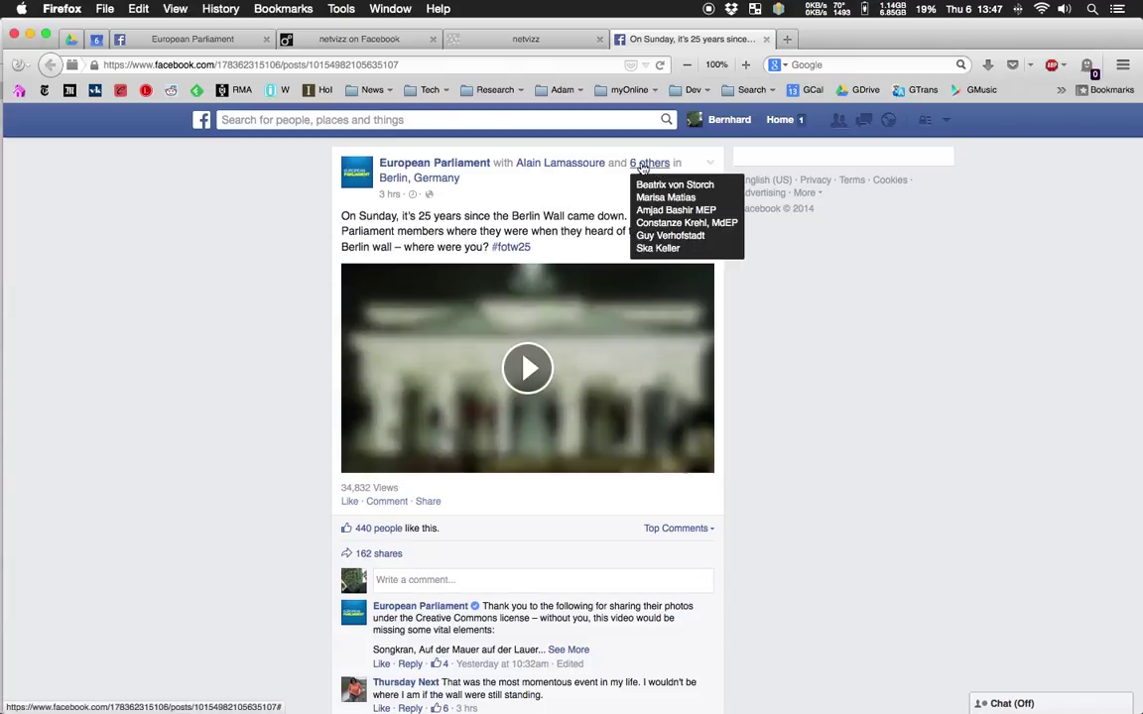
Open Grab Them All's run dialog and check its 20 s processing and 5 s wait fields
click(338, 9)
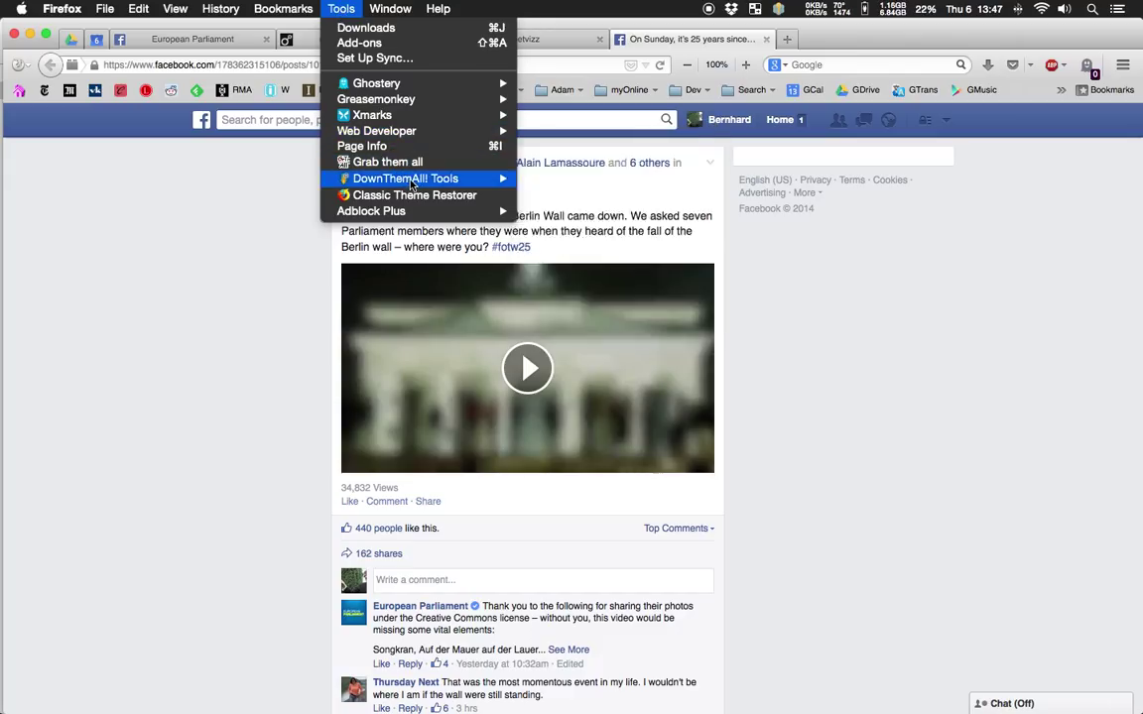
click(437, 163)
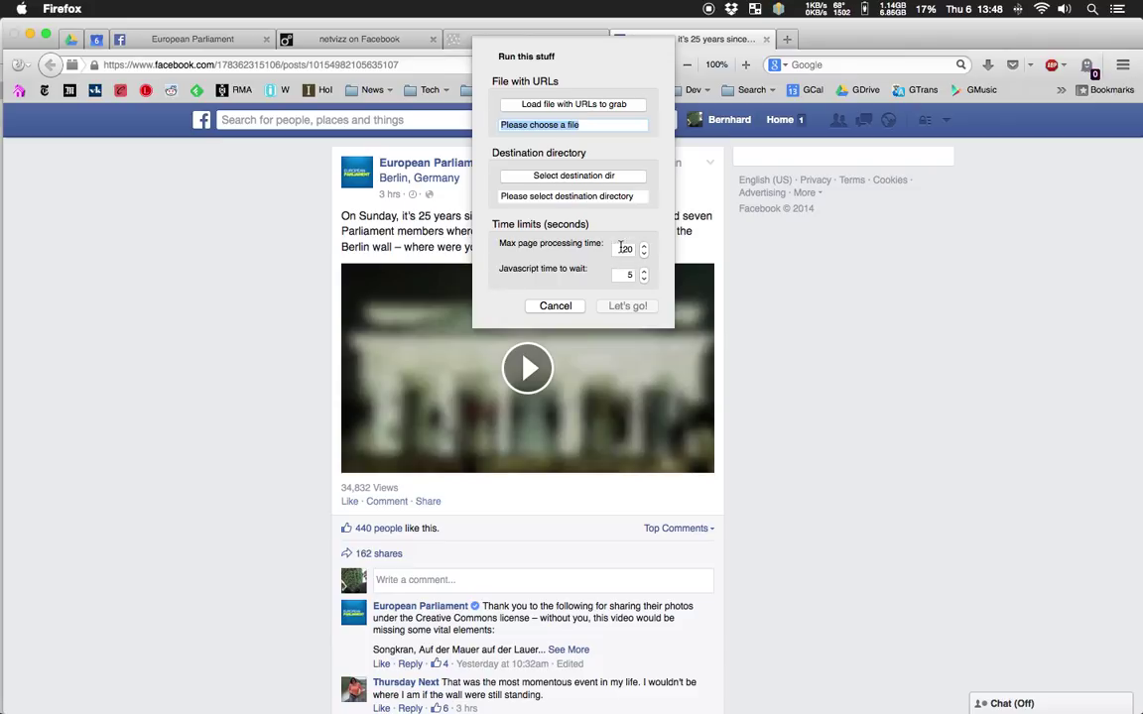
double_click(619, 249)
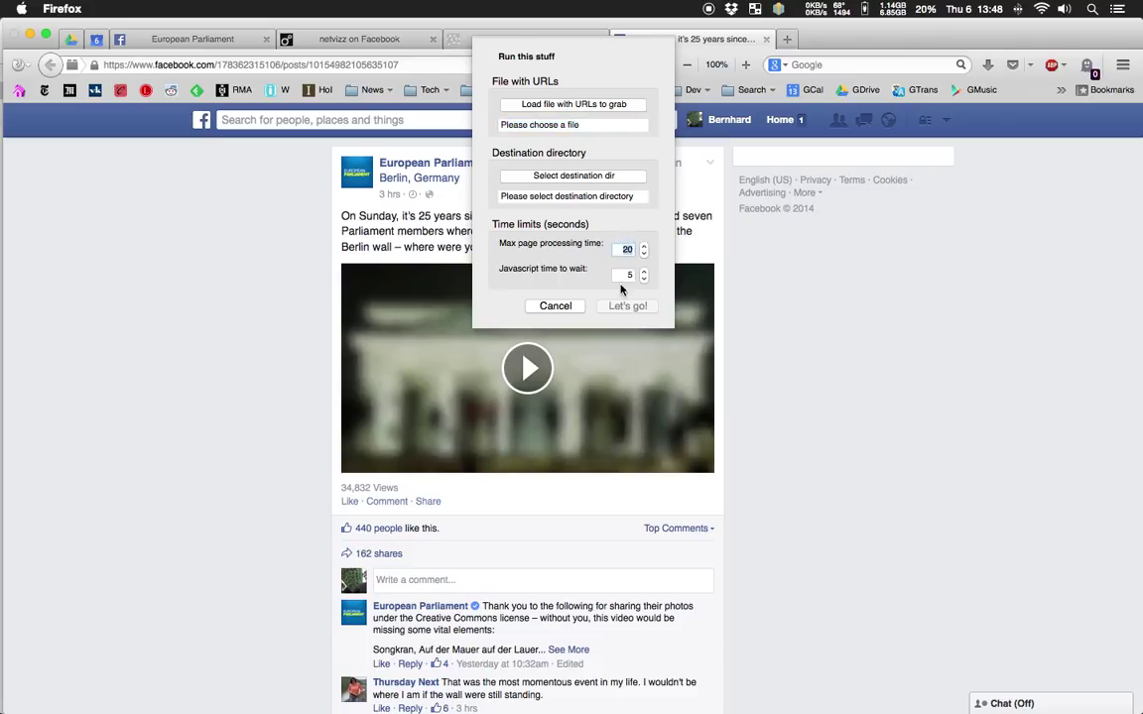
click(625, 274)
Load links.txt from DMI netvizz as the URL file, note it reports 1 record, then switch to ForkLift
click(606, 106)
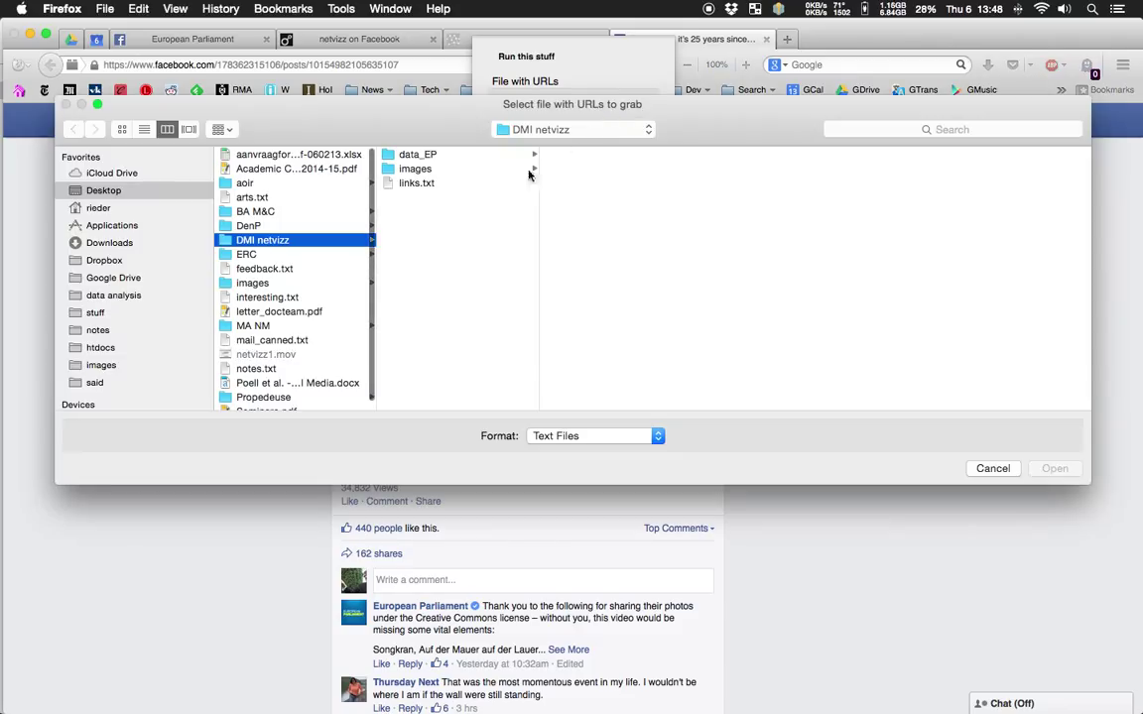
click(417, 184)
key(Return)
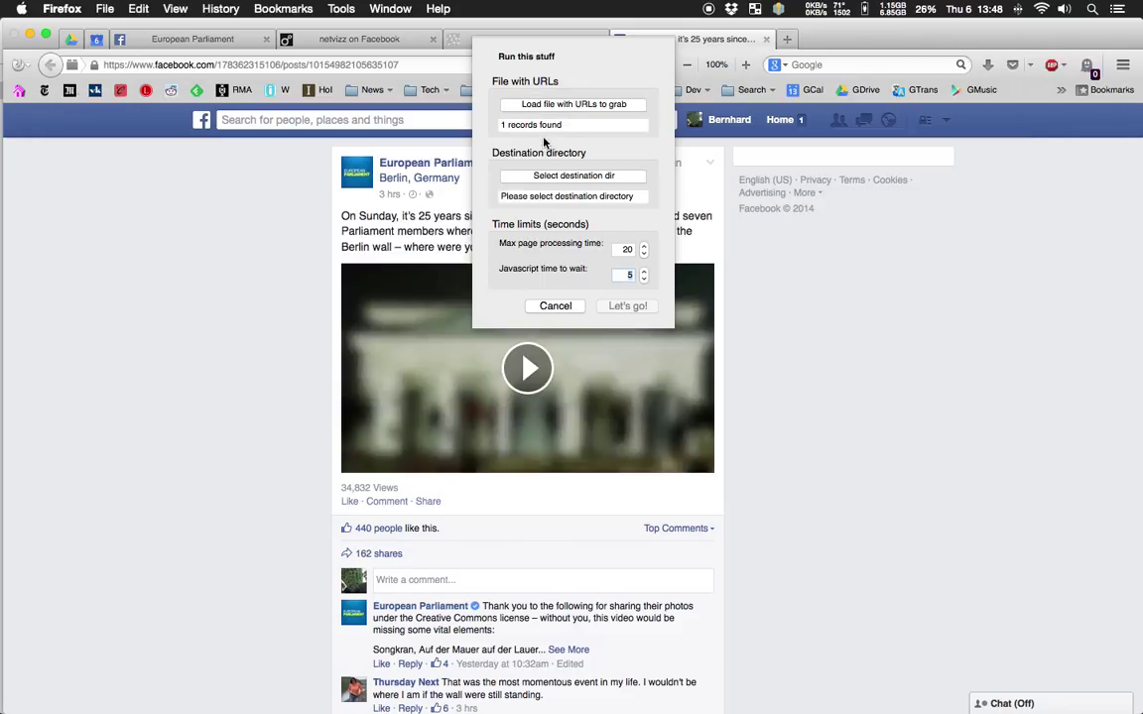
drag(571, 127, 502, 125)
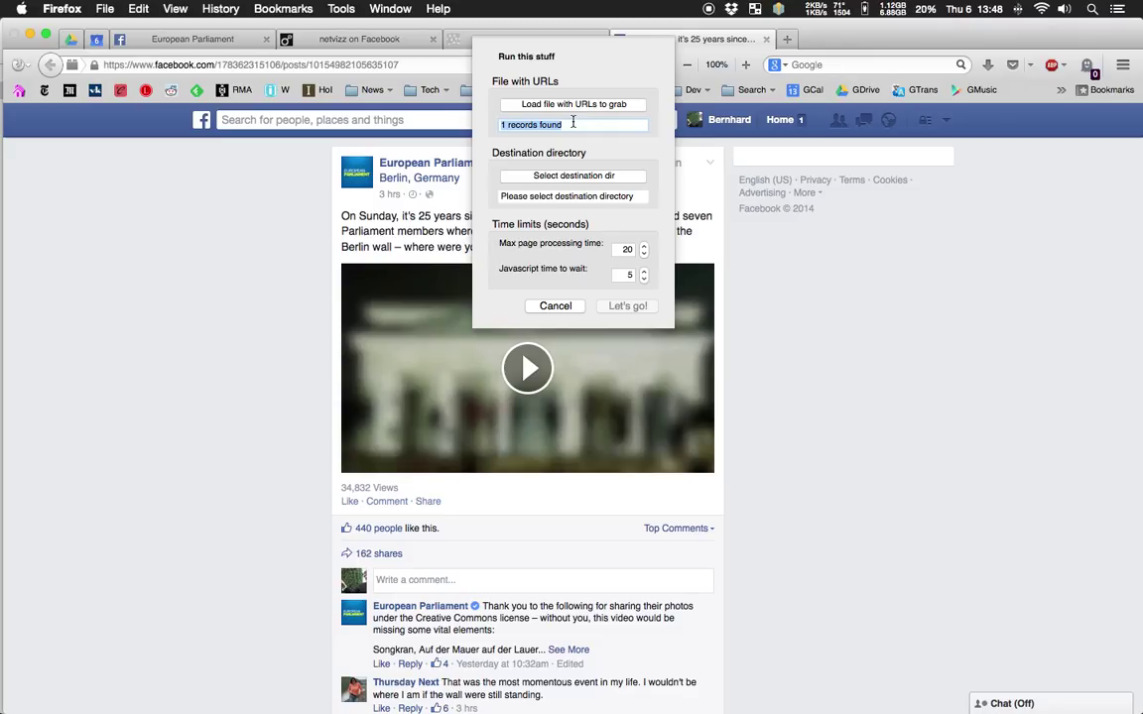
key(alt+Tab)
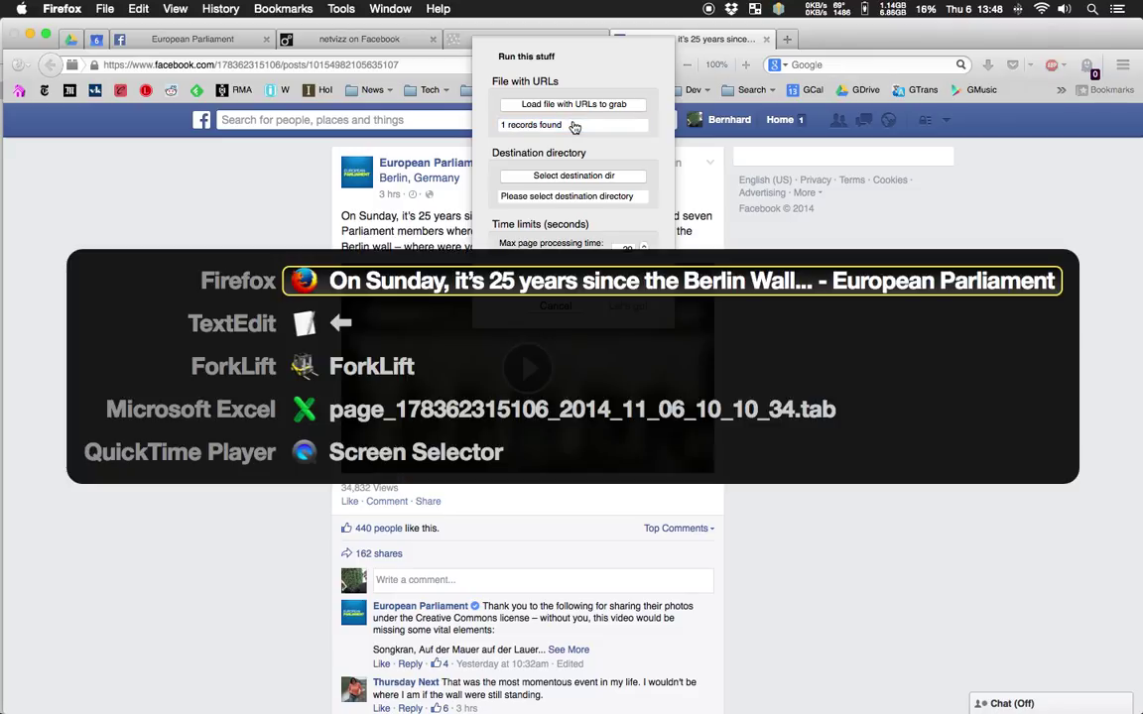
key(alt+Tab)
key(alt+Tab)
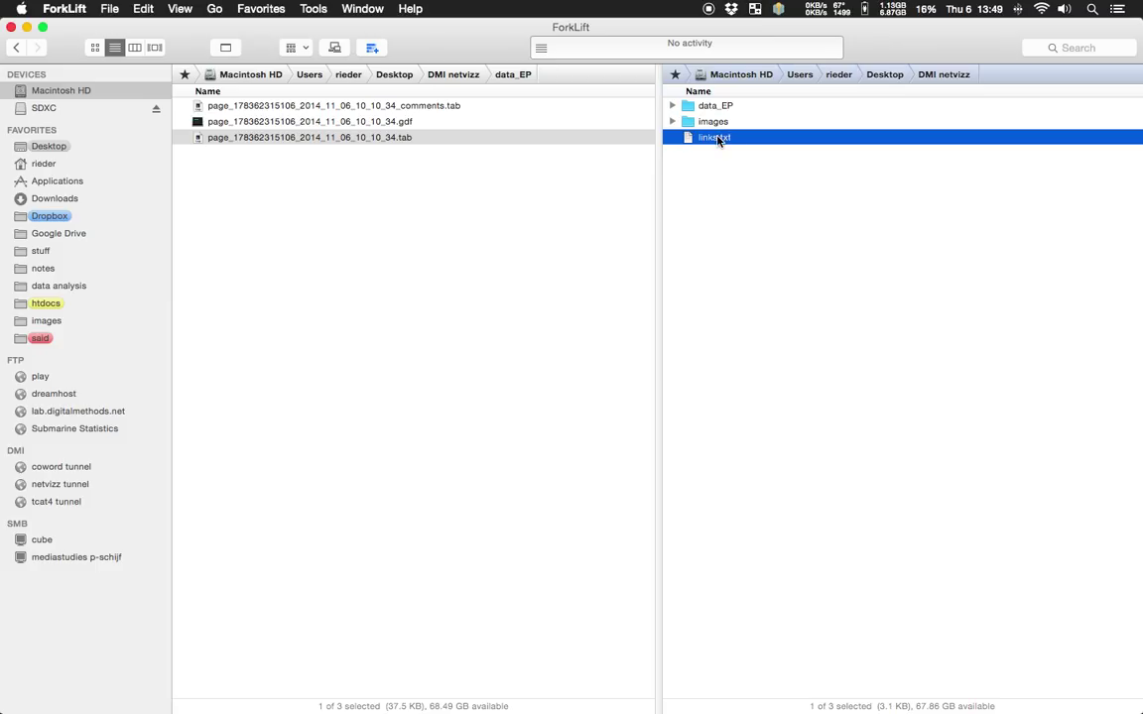
Open links.txt in Sublime Text with its window enlarged to fill the screen
right_click(717, 138)
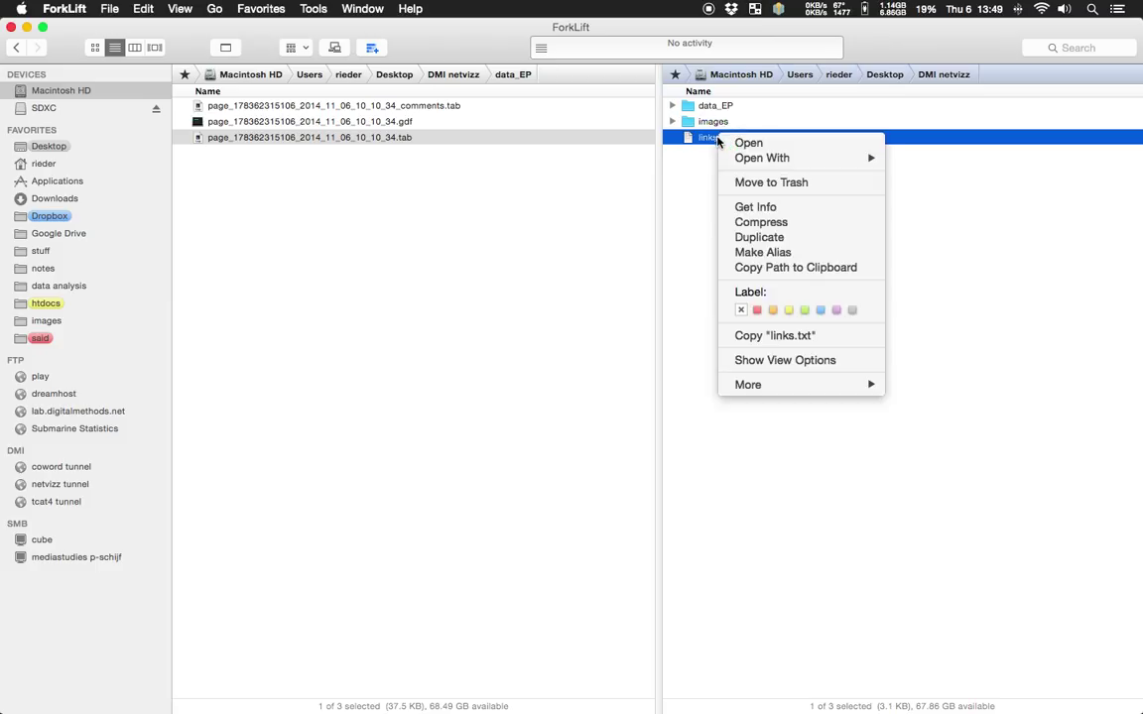
mouse_move(729, 159)
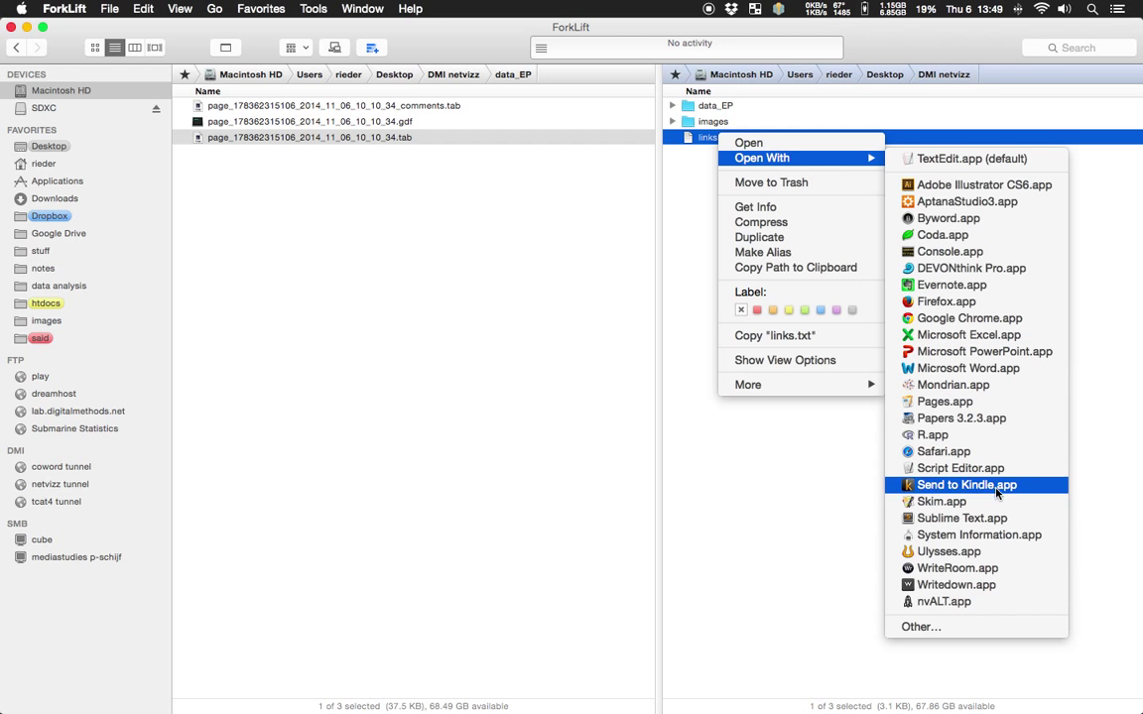
click(998, 519)
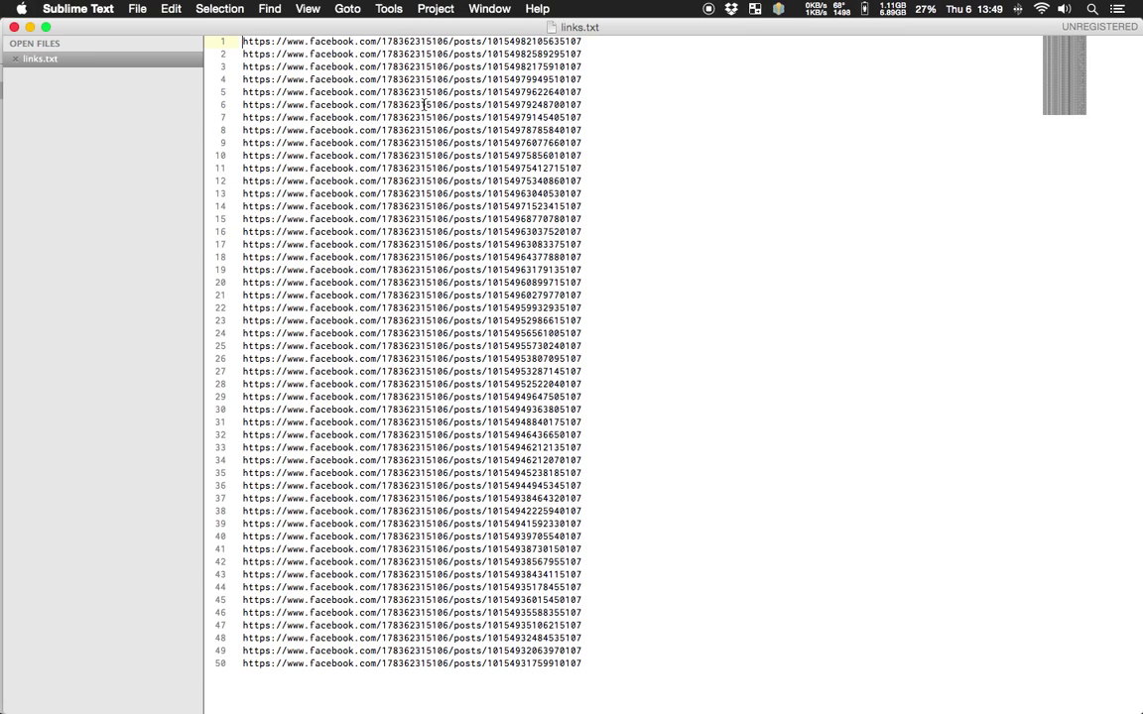
click(45, 27)
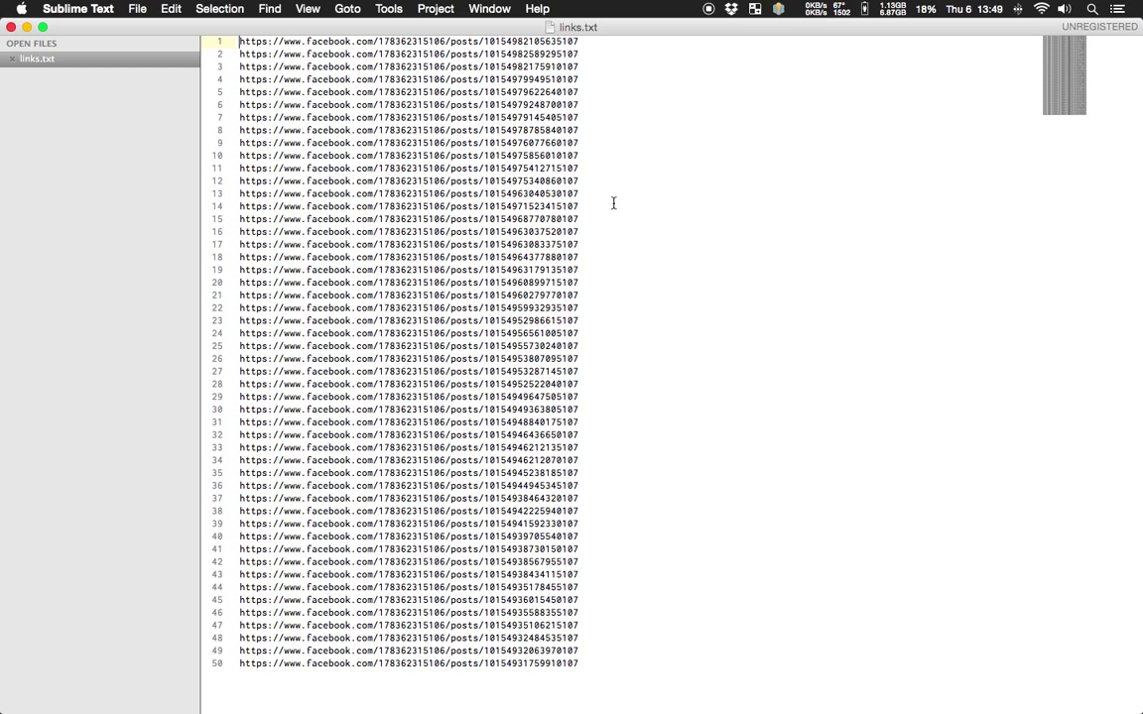
key(super+Tab)
key(super+Tab)
key(super+Tab)
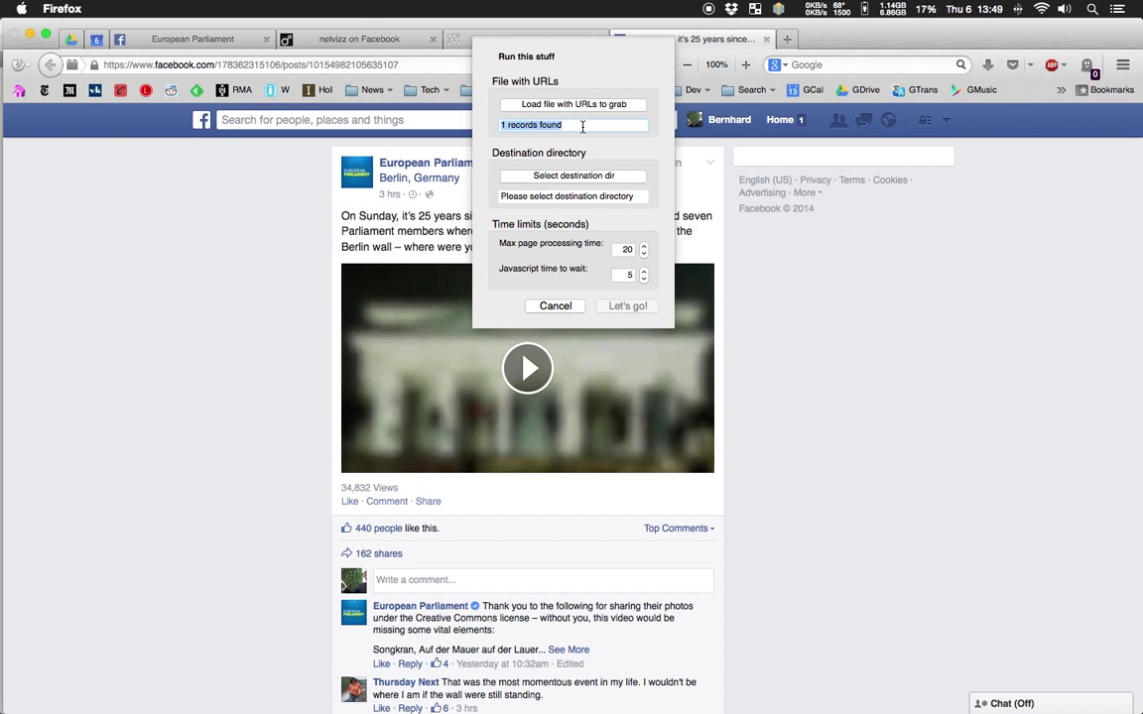
key(super+Tab)
key(super+Tab)
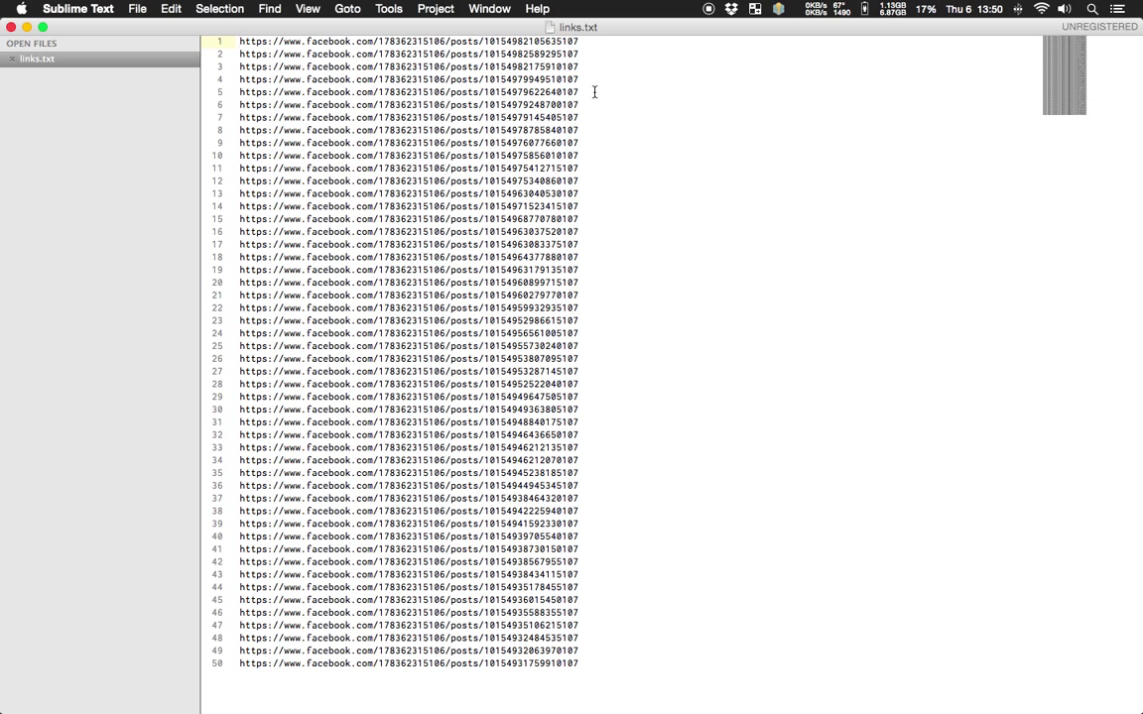
Set links.txt's line endings to Windows, save it, and return to Firefox
click(311, 10)
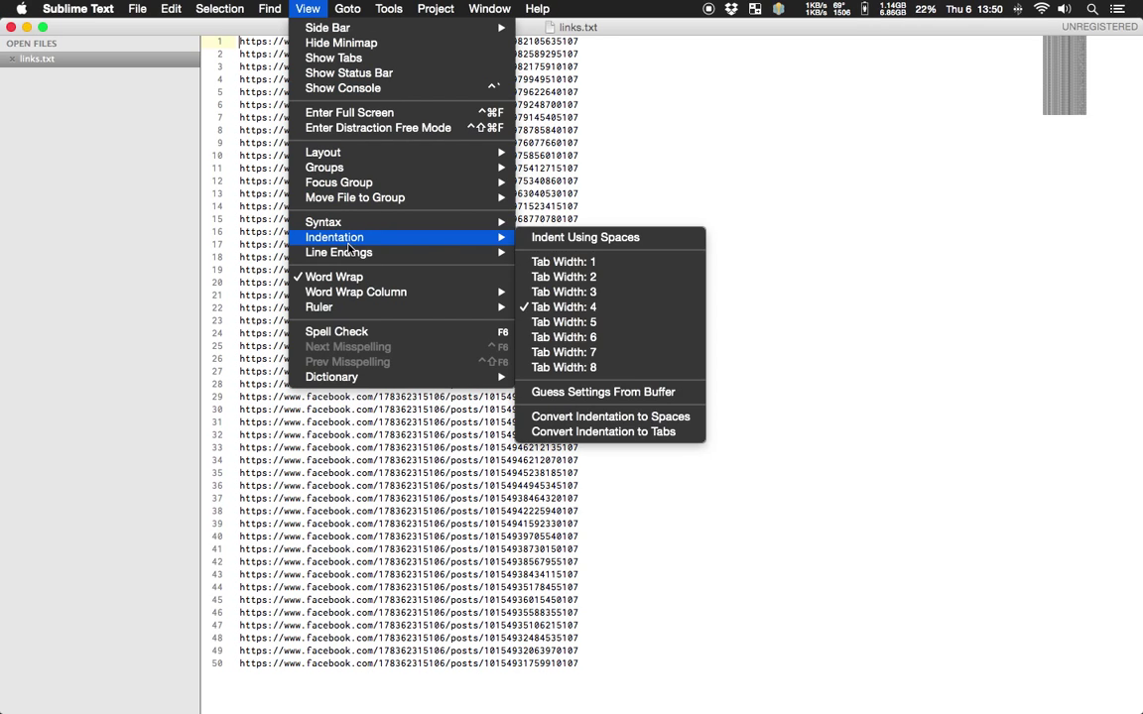
mouse_move(350, 252)
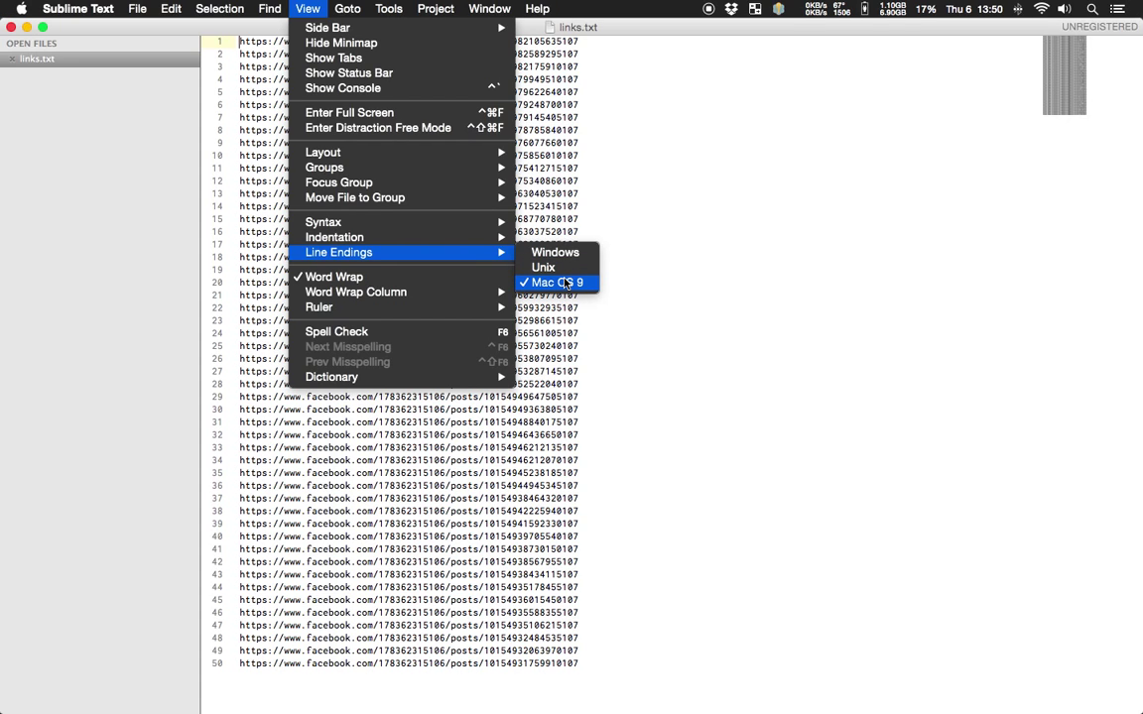
click(571, 260)
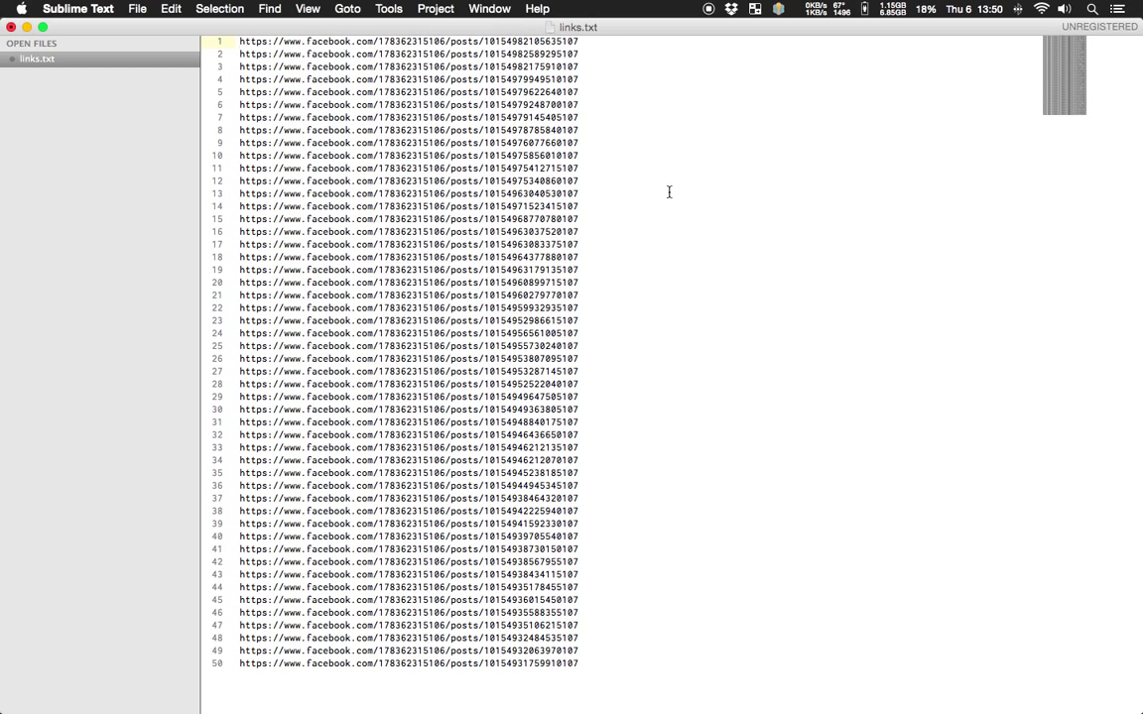
click(668, 192)
key(super+s)
key(alt+Tab)
key(alt+Tab)
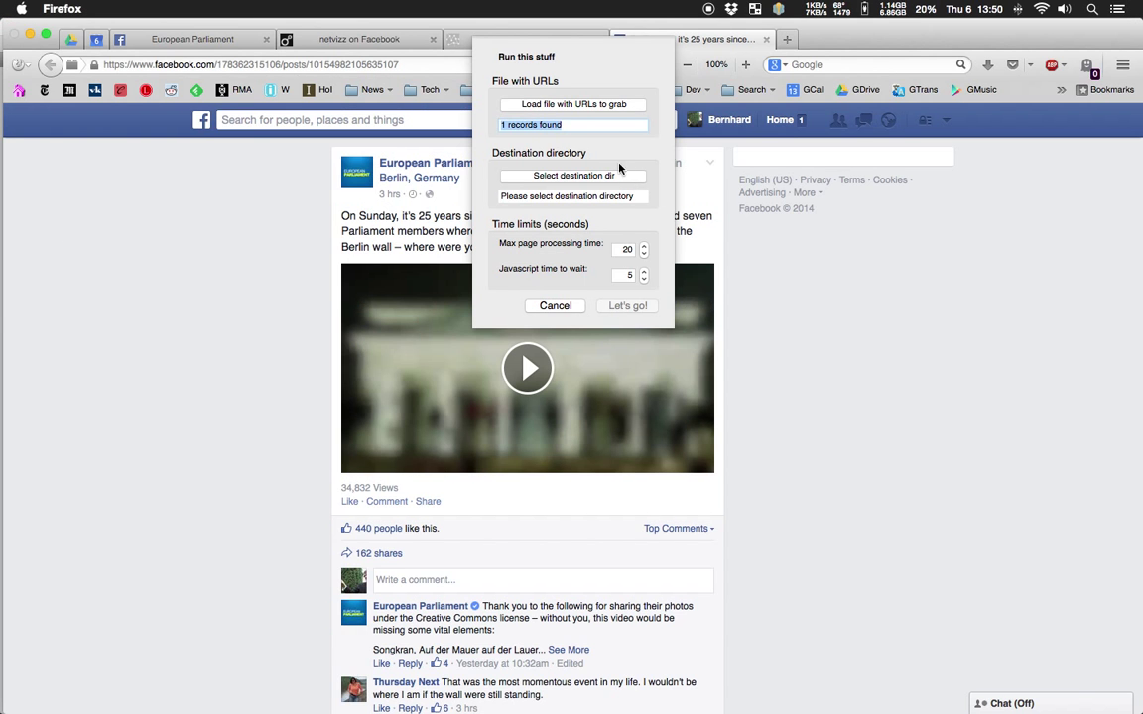
Reload links.txt (50 records), set images as the destination folder, and start the capture
click(608, 104)
double_click(438, 184)
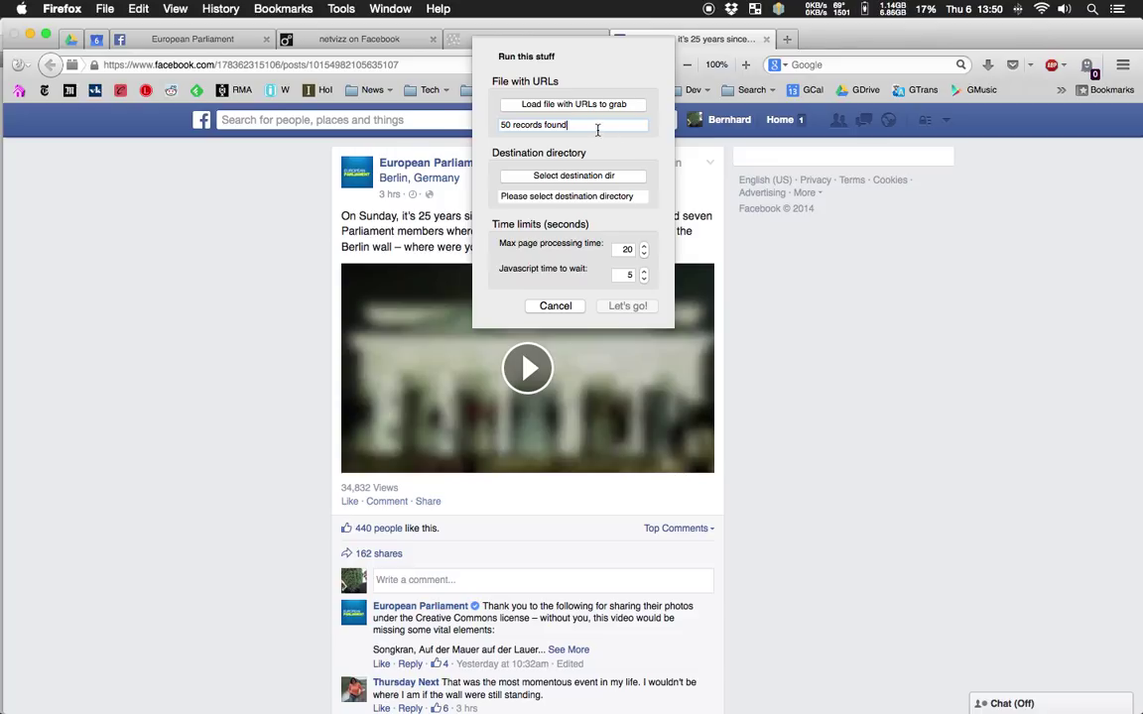
click(601, 175)
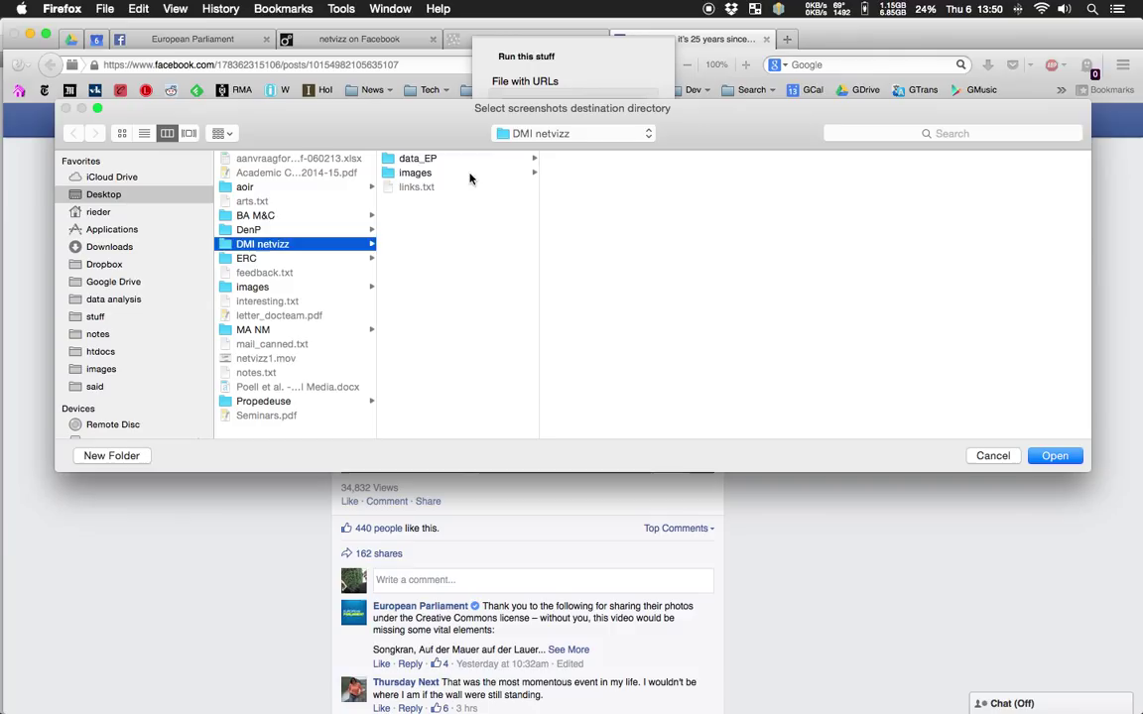
click(466, 173)
click(1055, 458)
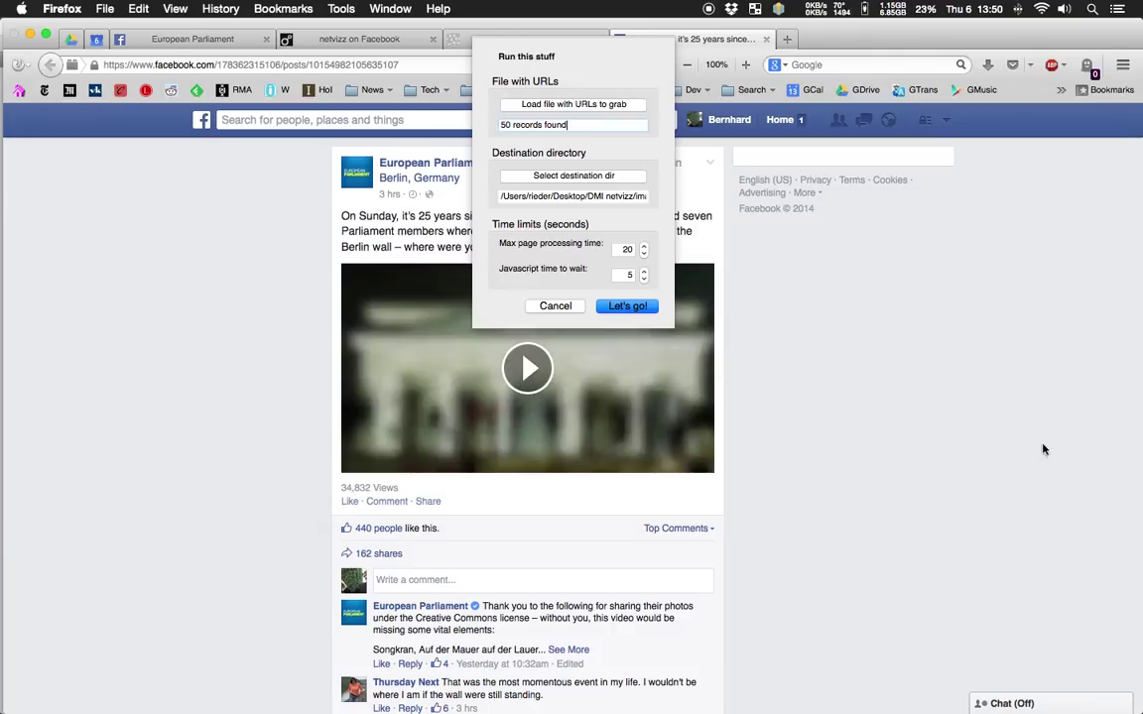
click(640, 308)
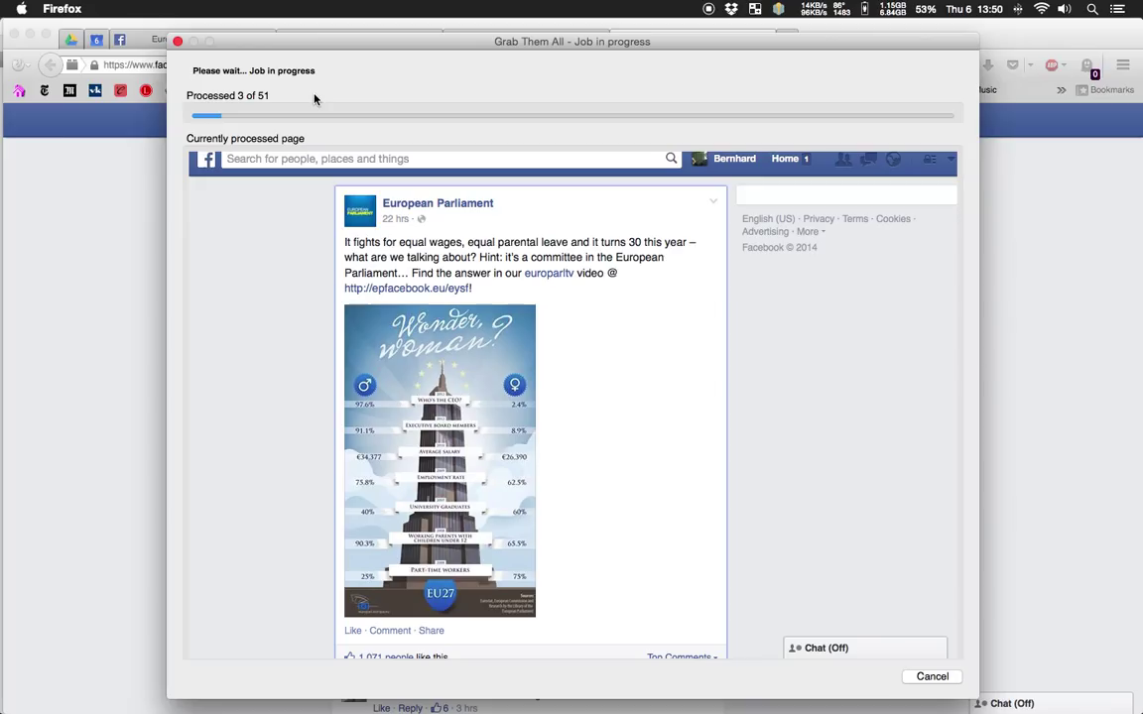
Open the images folder and browse the captured post screenshots in Xee, including the Berlin Wall one
key(alt+Tab)
key(alt+Tab)
key(alt+Tab)
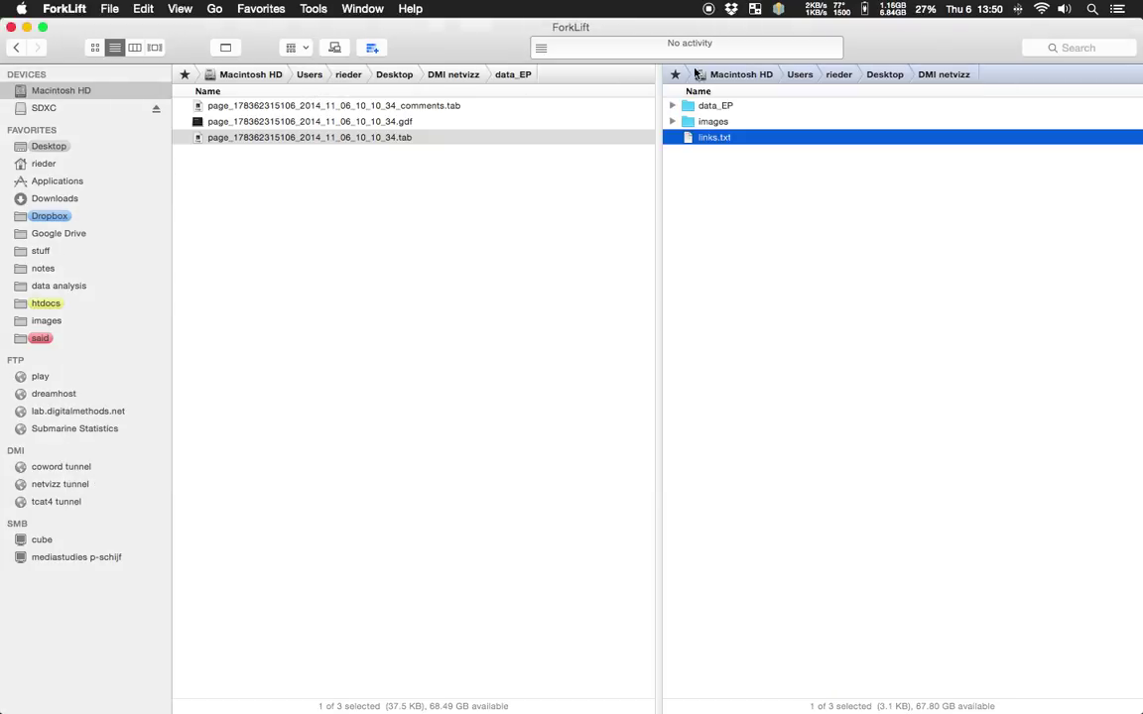
double_click(716, 121)
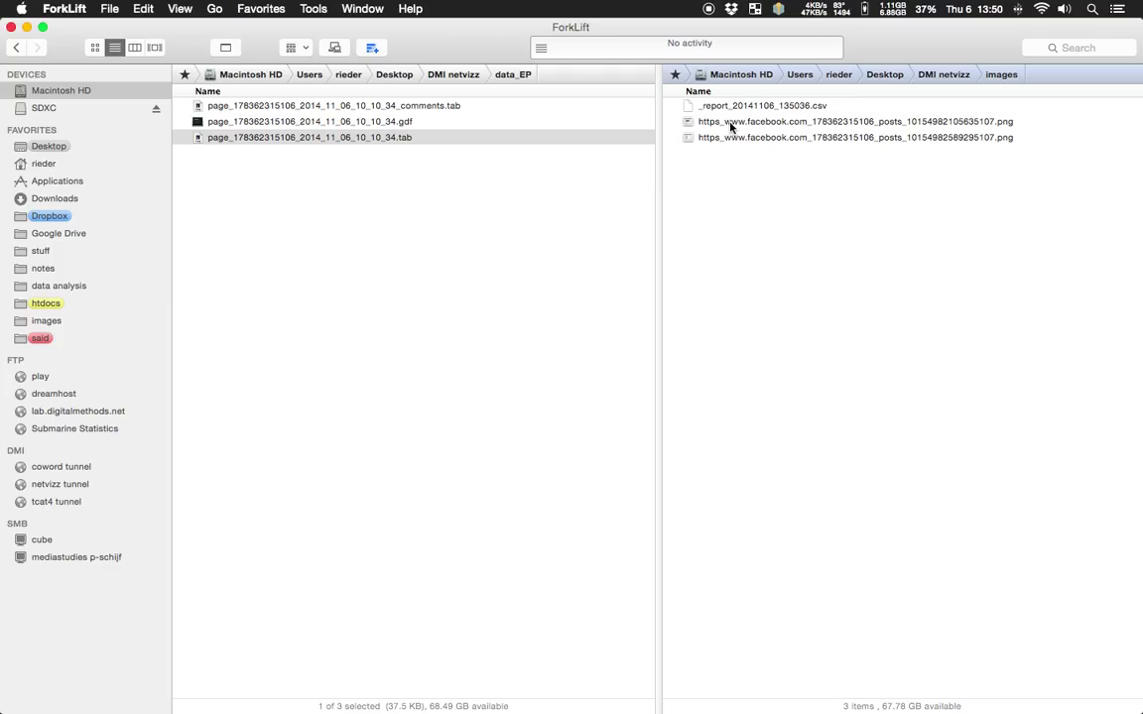
double_click(738, 123)
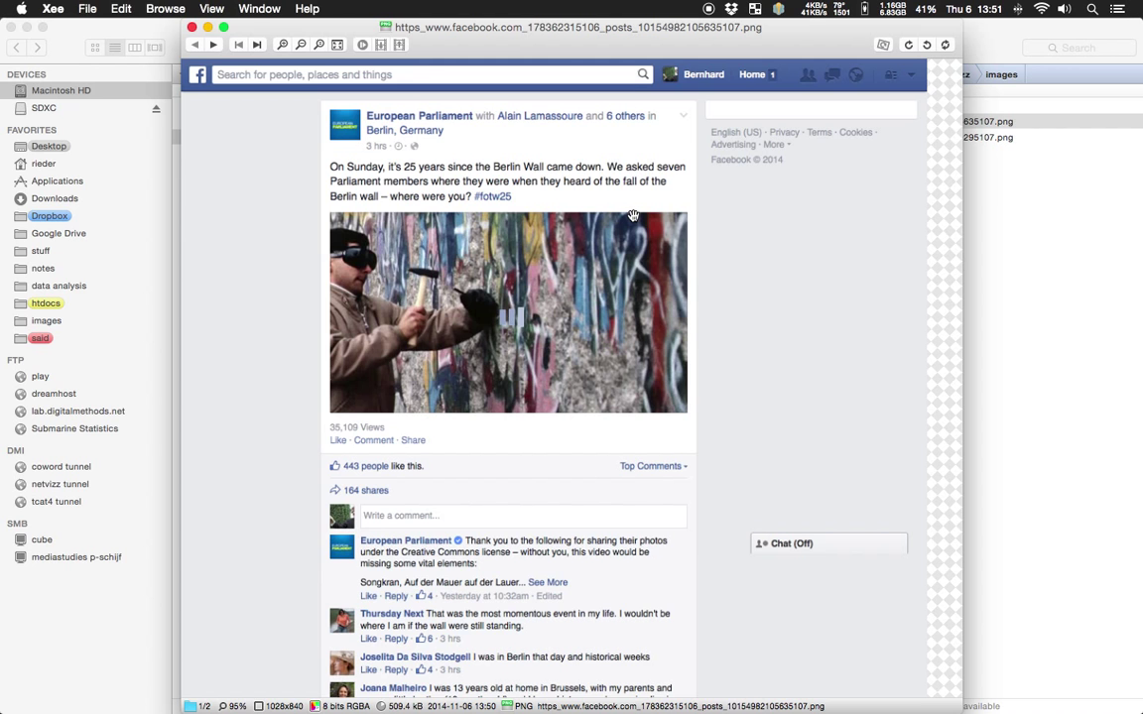
key(Right)
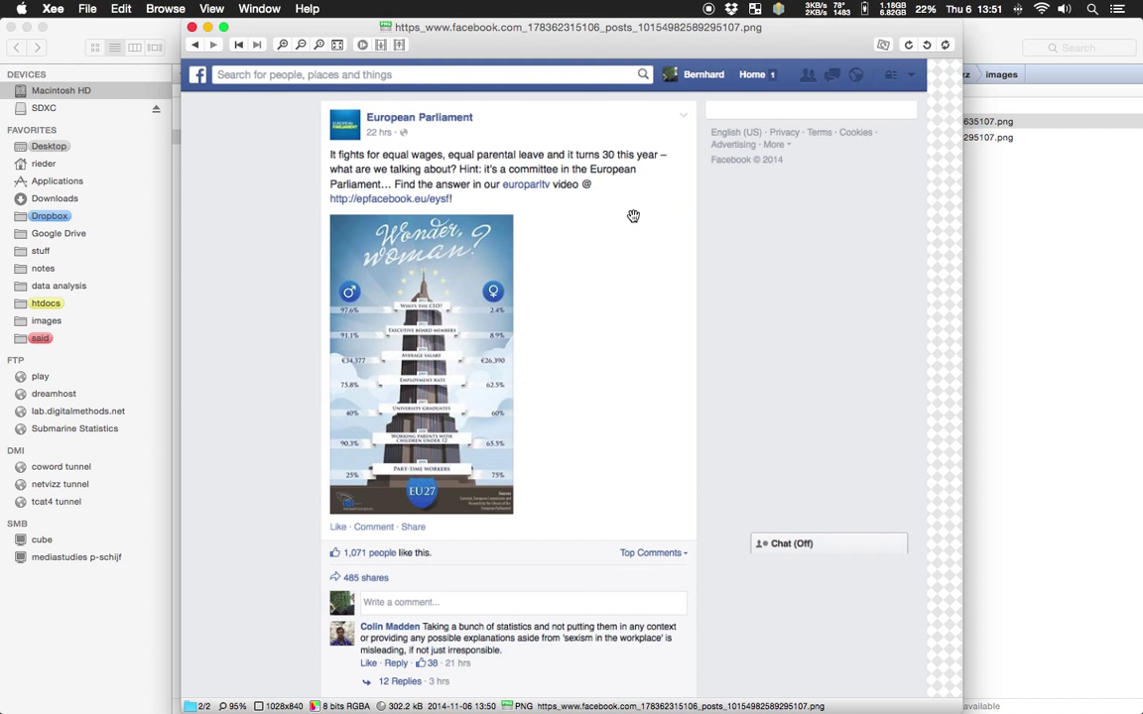
key(Right)
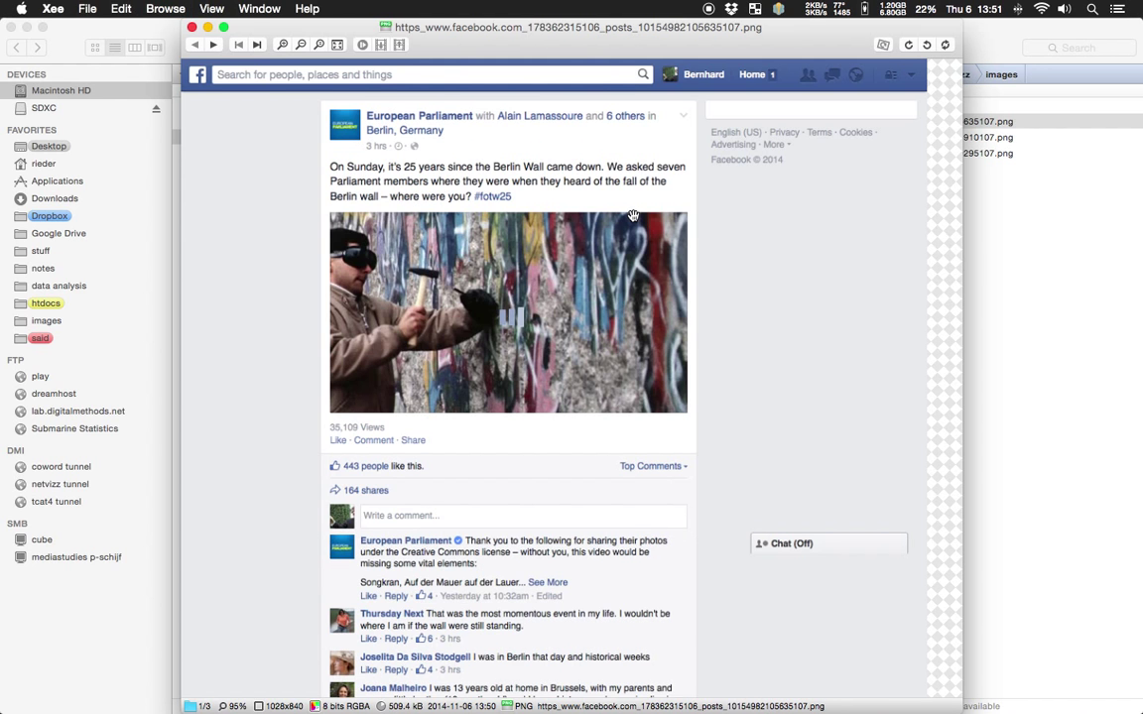
key(Right)
key(Left)
key(Right)
key(Left)
key(Right)
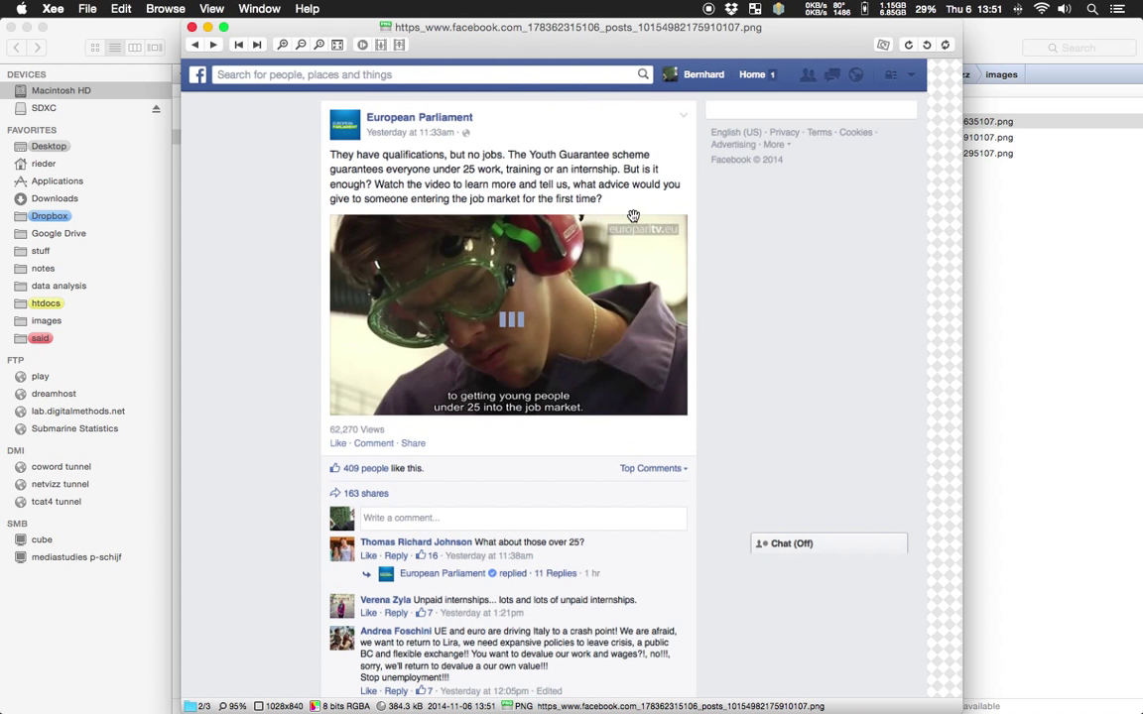
key(Left)
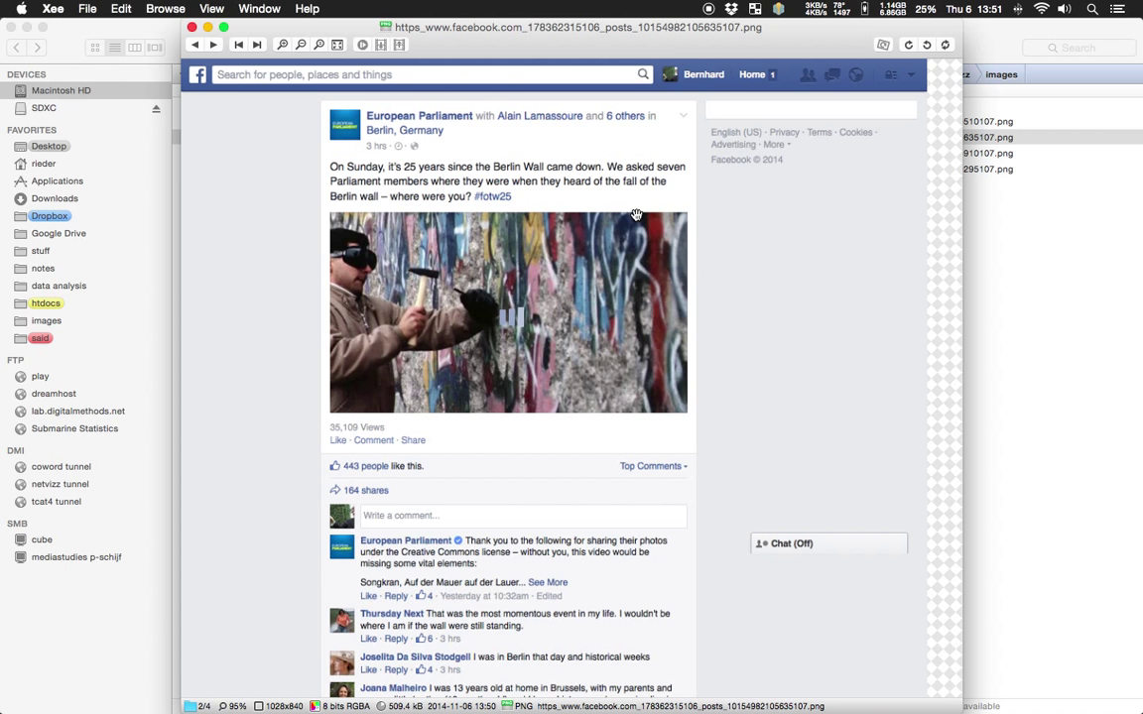
key(super+q)
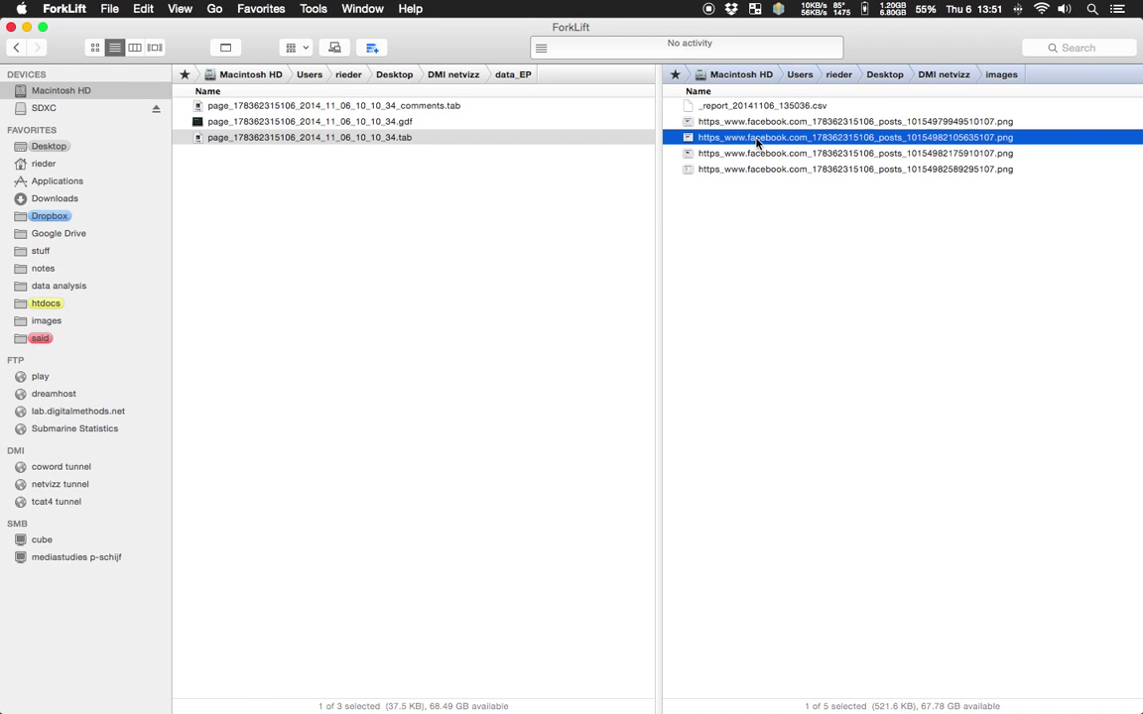
Reopen a screenshot, browse the captures again back to Berlin Wall, and close Xee
double_click(755, 152)
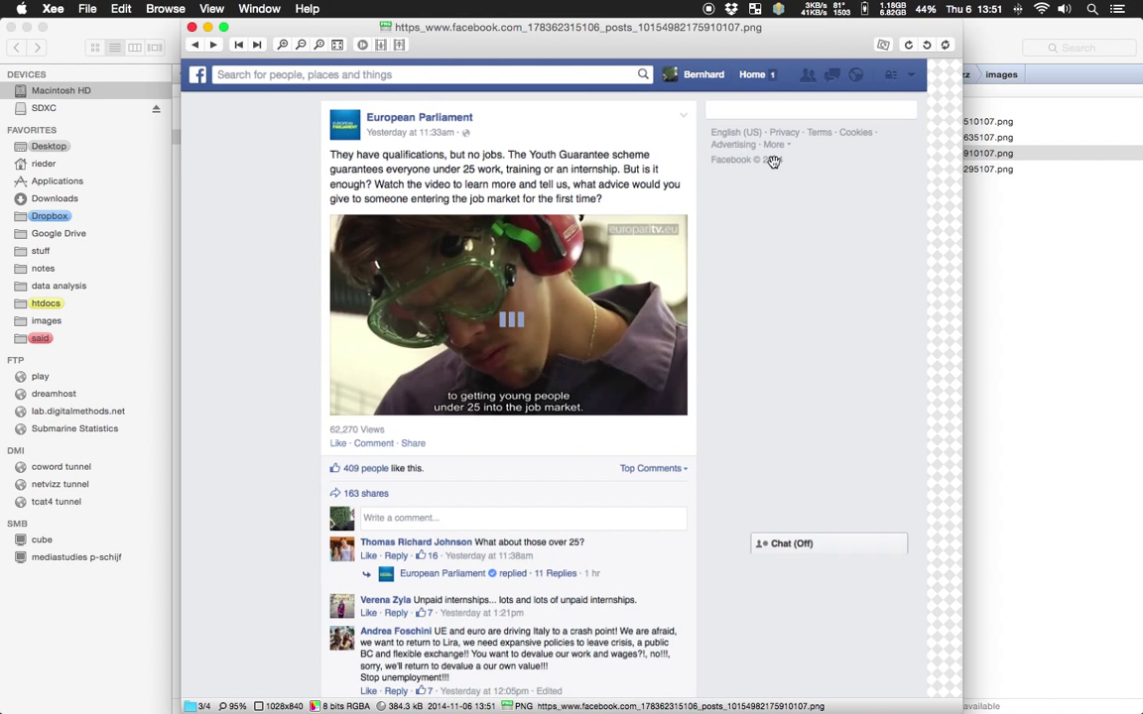
key(Right)
key(Left)
key(Left)
key(Left)
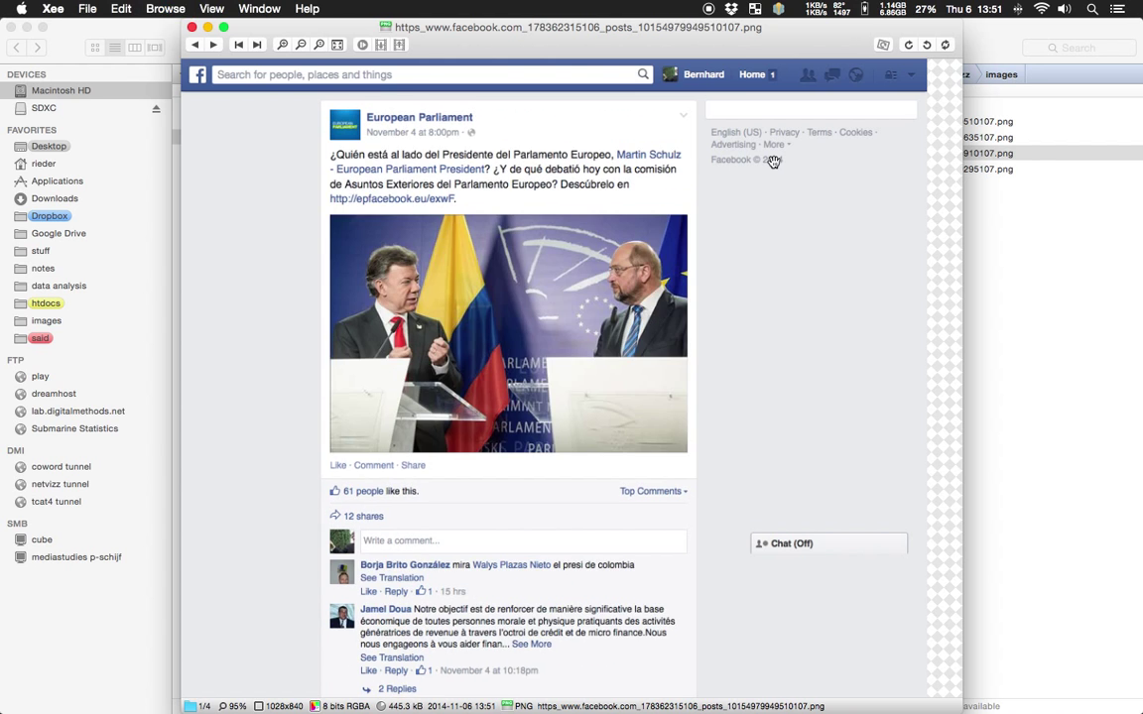
key(Right)
key(Right)
key(Right)
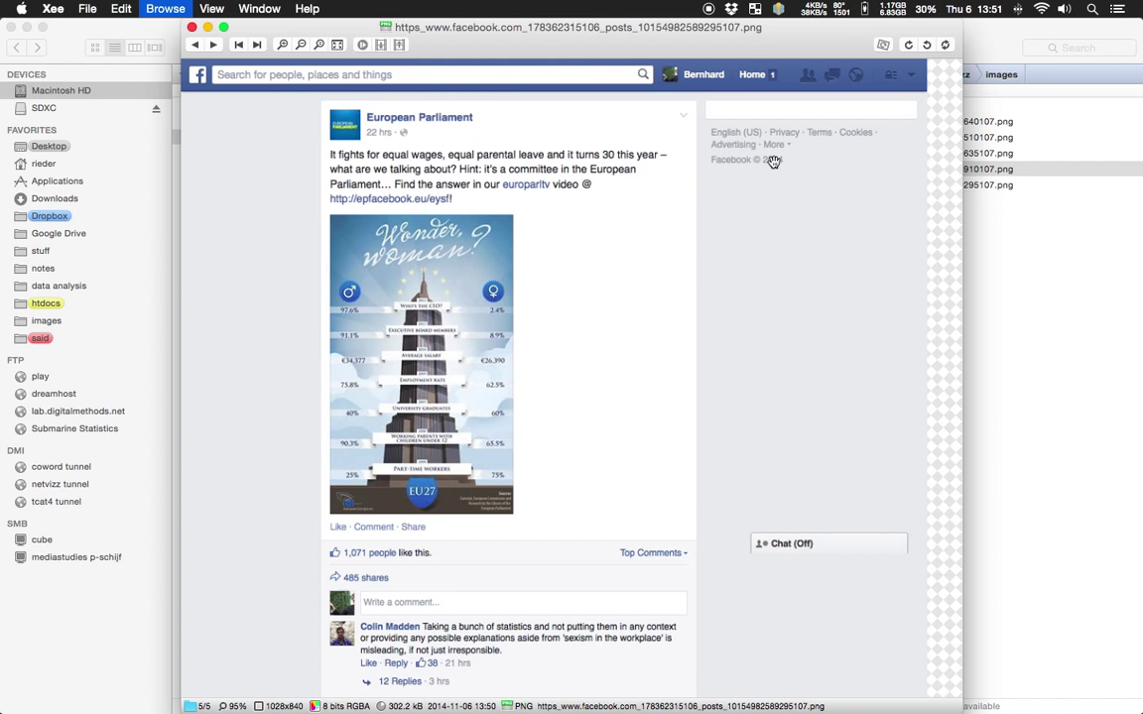
key(Left)
key(Left)
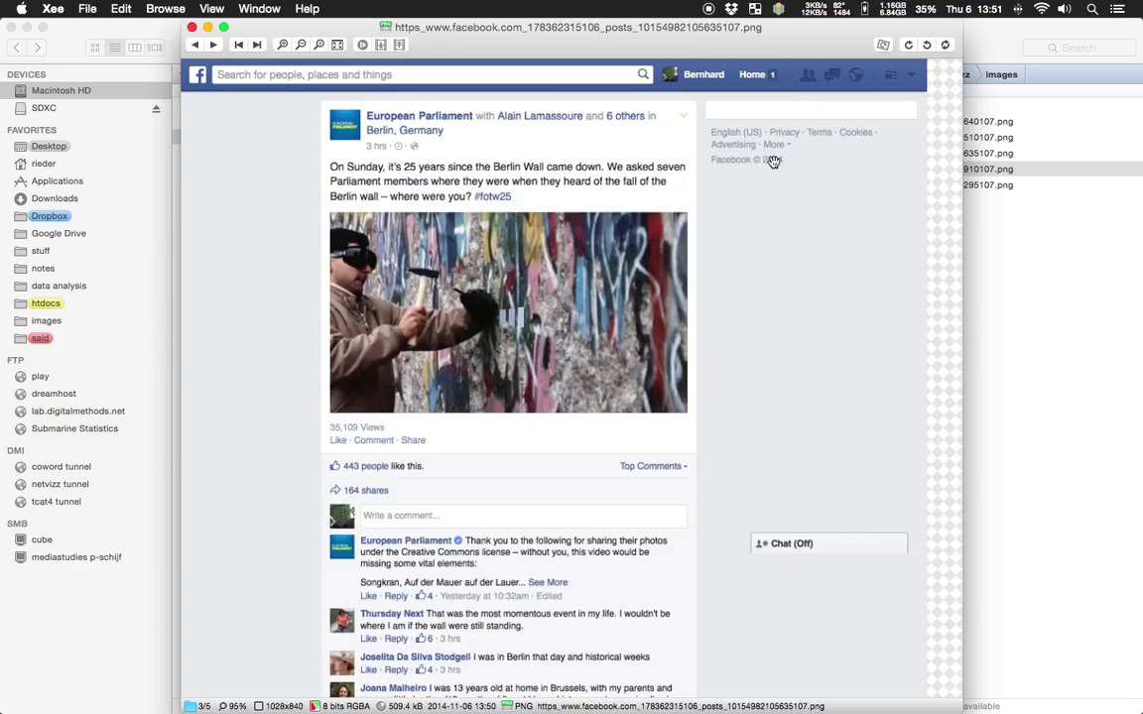
key(Left)
key(Right)
key(Right)
key(Right)
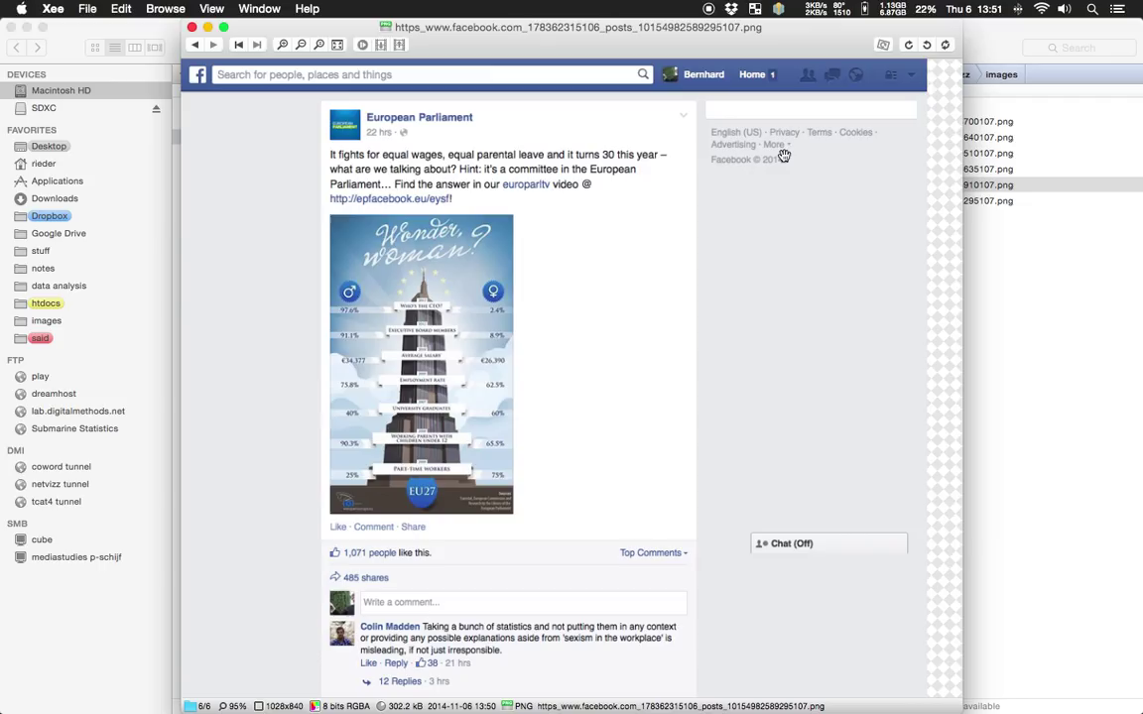
key(super+q)
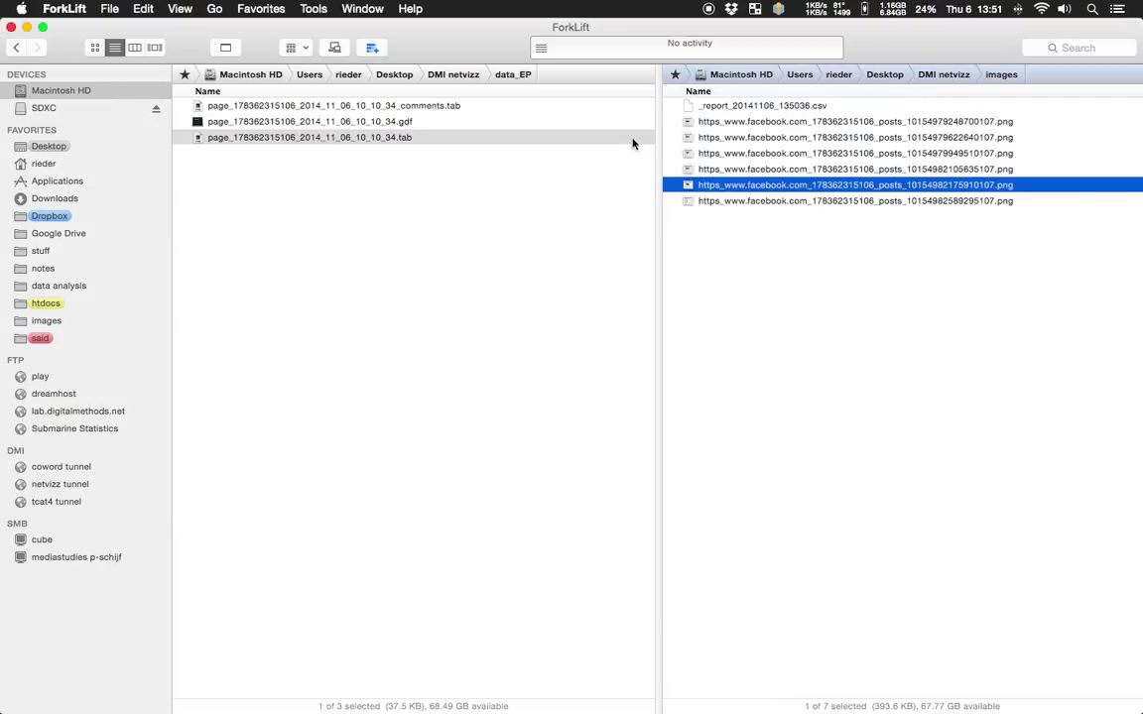
Cancel the running Grab Them All job and open the Add-ons Manager's extensions list
key(super+Tab)
key(super+Tab)
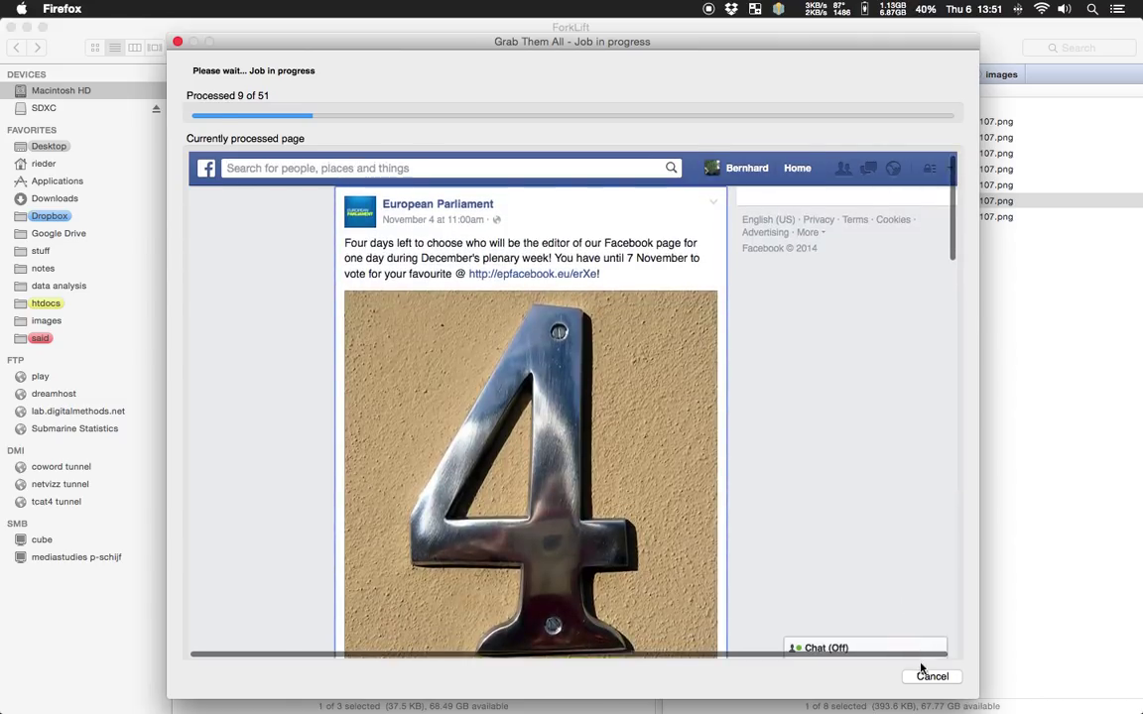
click(930, 677)
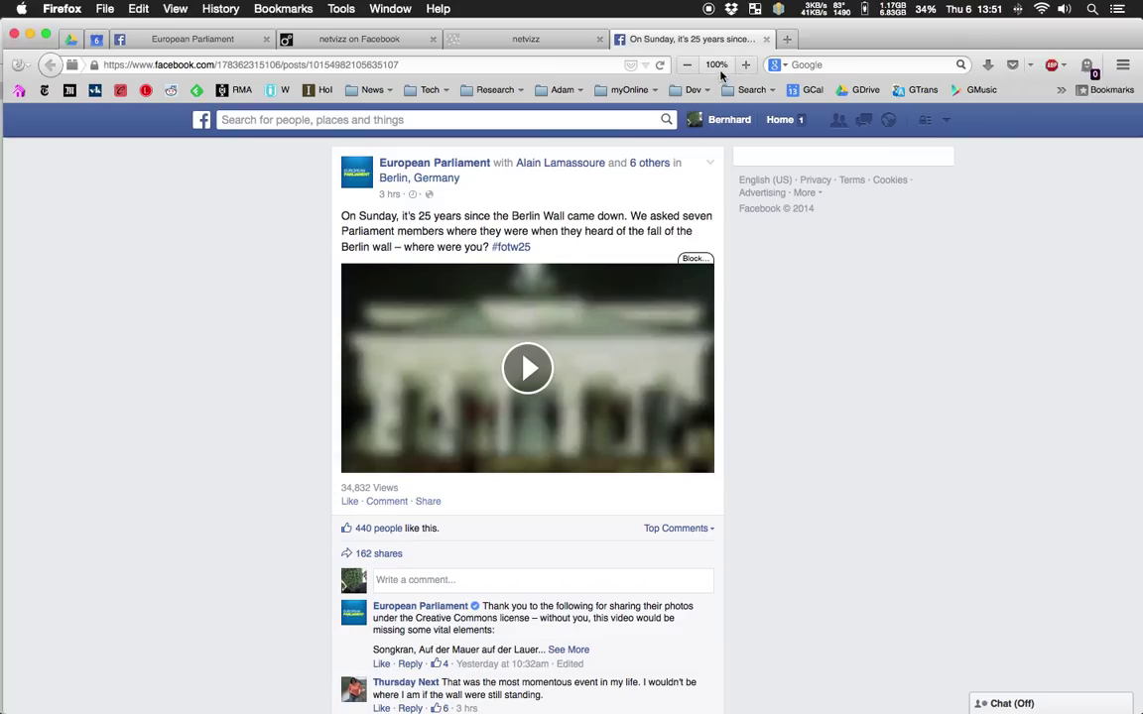
click(342, 7)
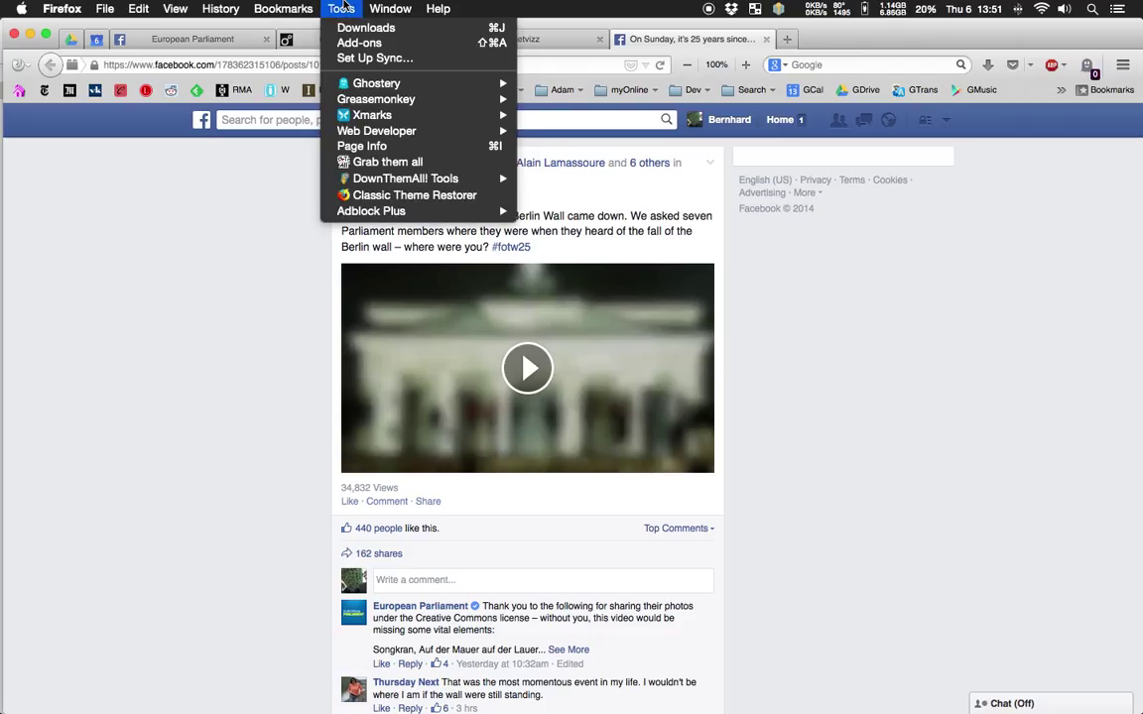
click(343, 43)
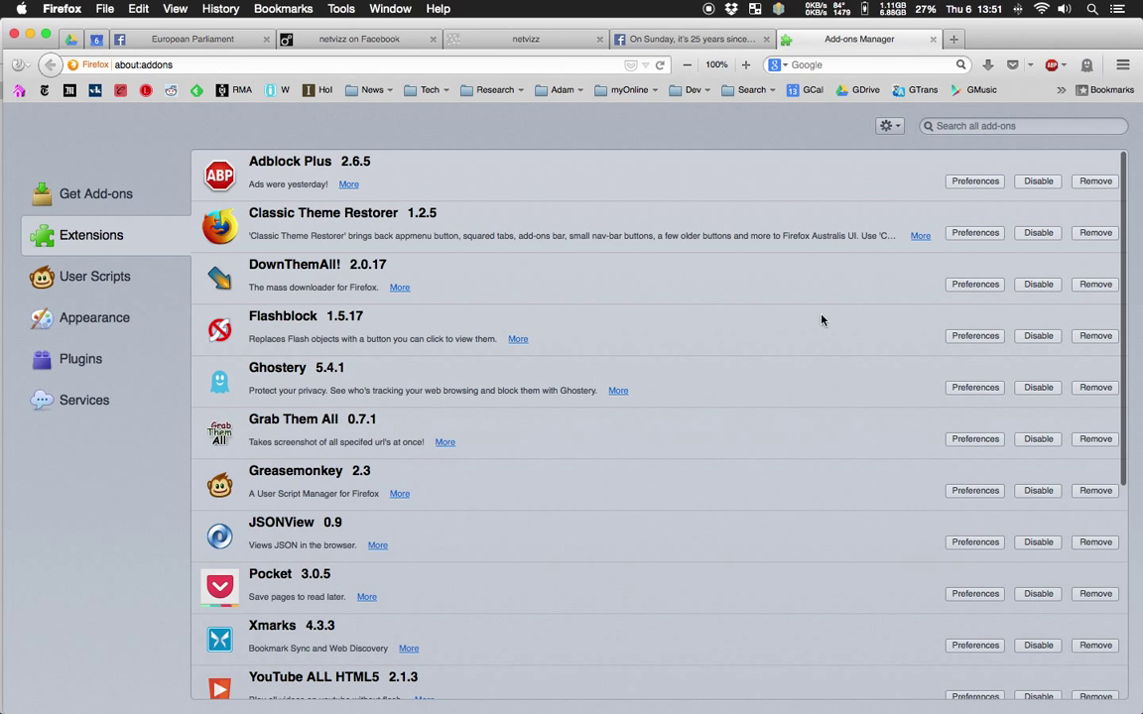
scroll(885, 397, down, 2)
scroll(887, 399, up, 2)
click(972, 438)
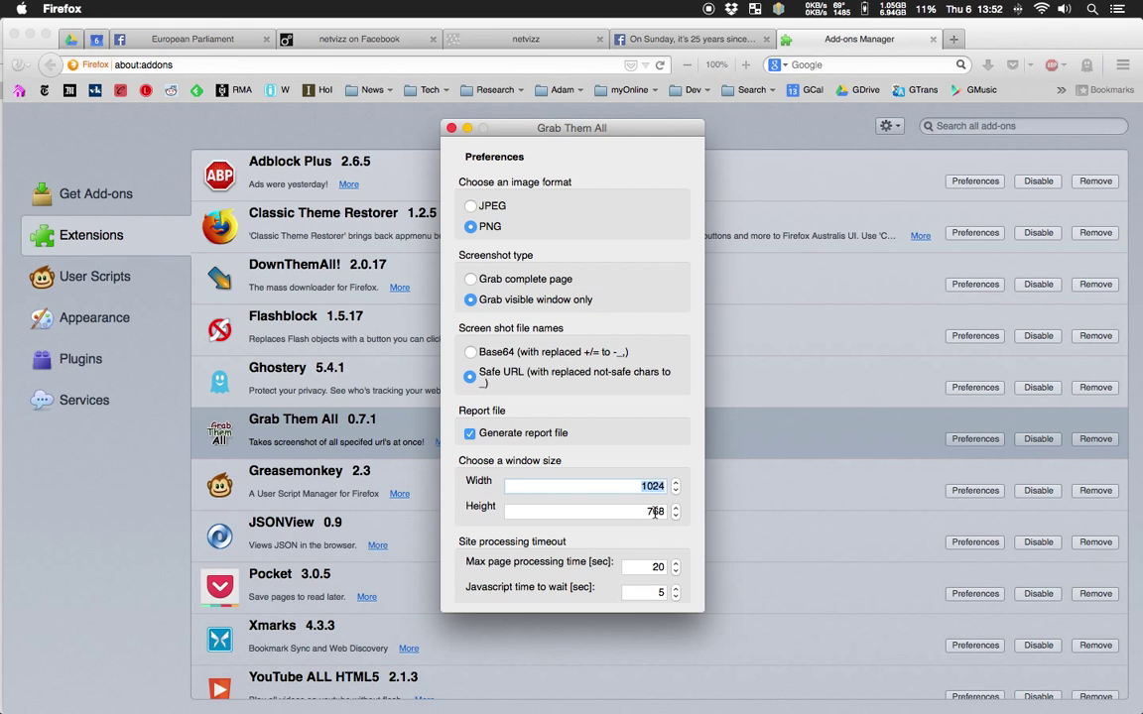
double_click(655, 510)
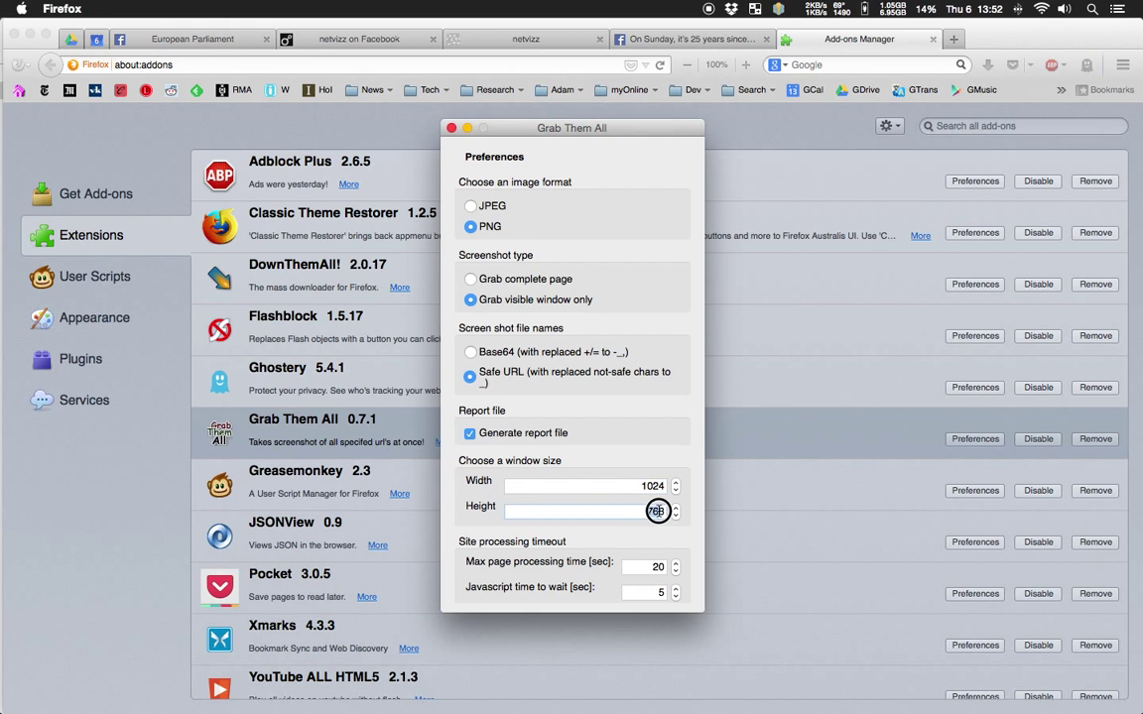
click(451, 128)
Go from DMI netvizz into the images folder in ForkLift and open the first of seven PNGs in Xee
key(super+Tab)
key(super+Tab)
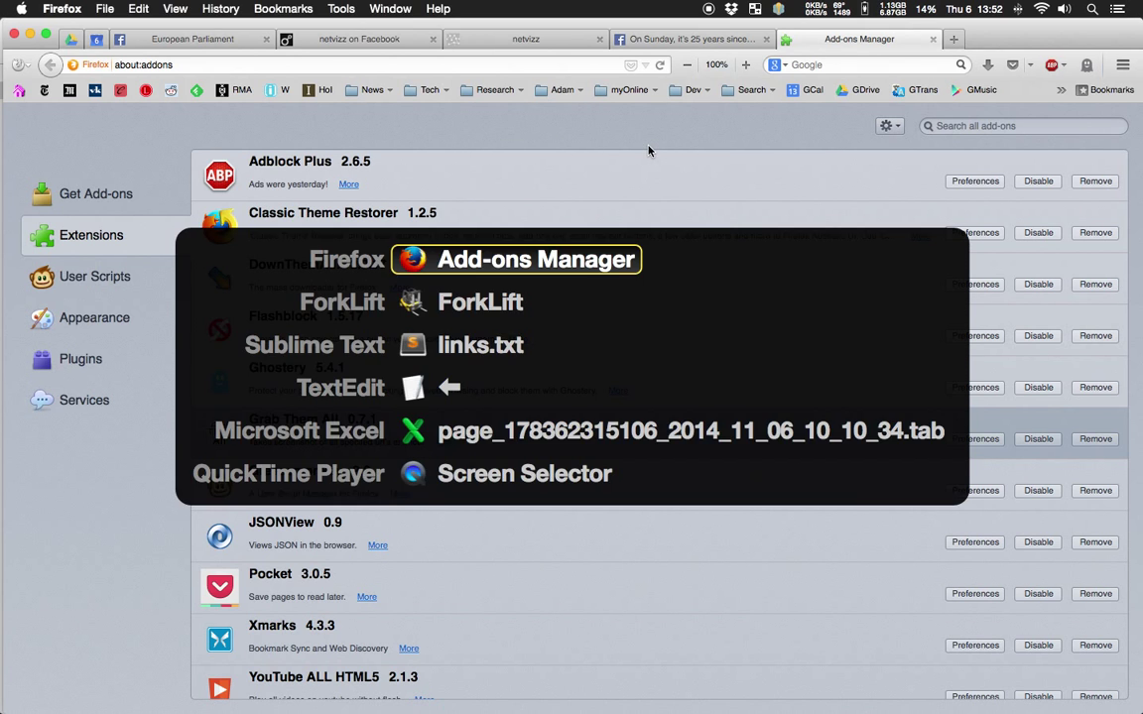
key(super+Tab)
key(super+Tab)
key(super+Tab)
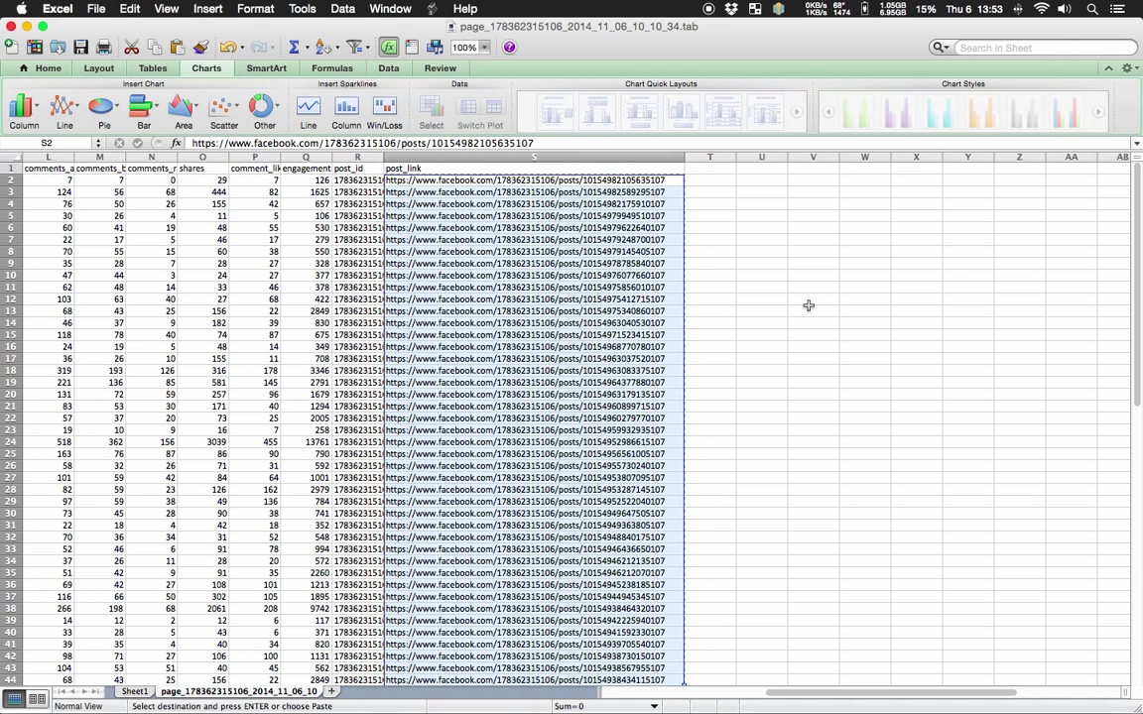
key(super+Tab)
key(super+Tab)
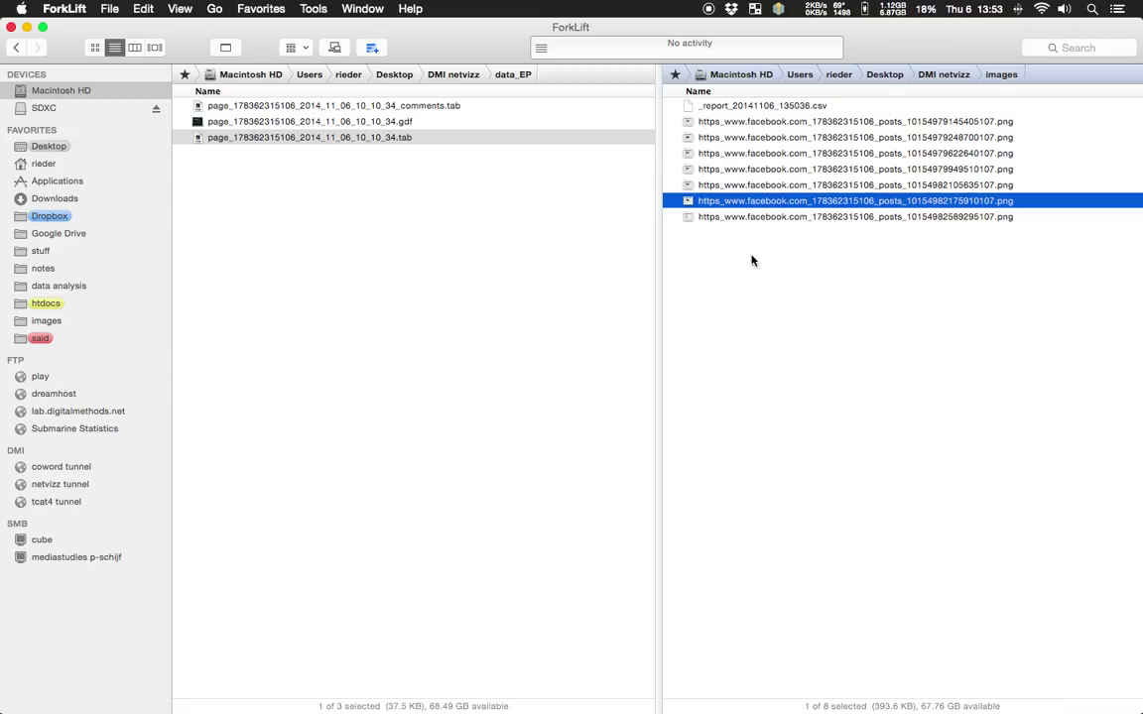
click(933, 74)
click(744, 140)
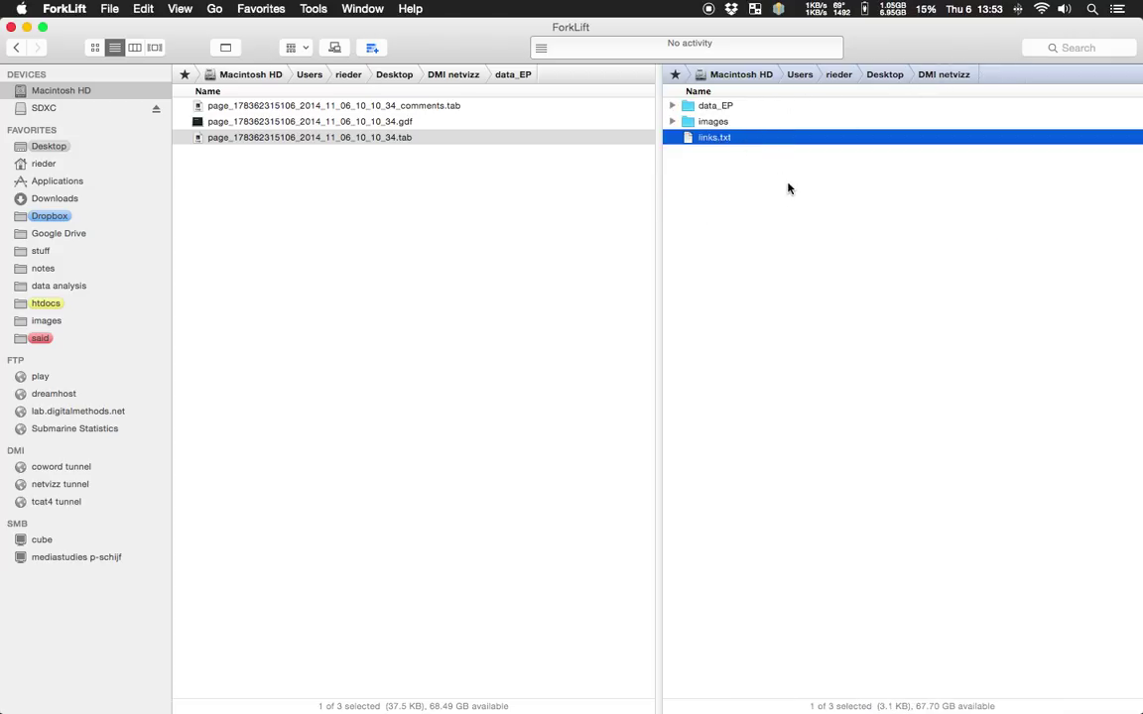
key(super+Tab)
key(super+Tab)
key(super+Tab)
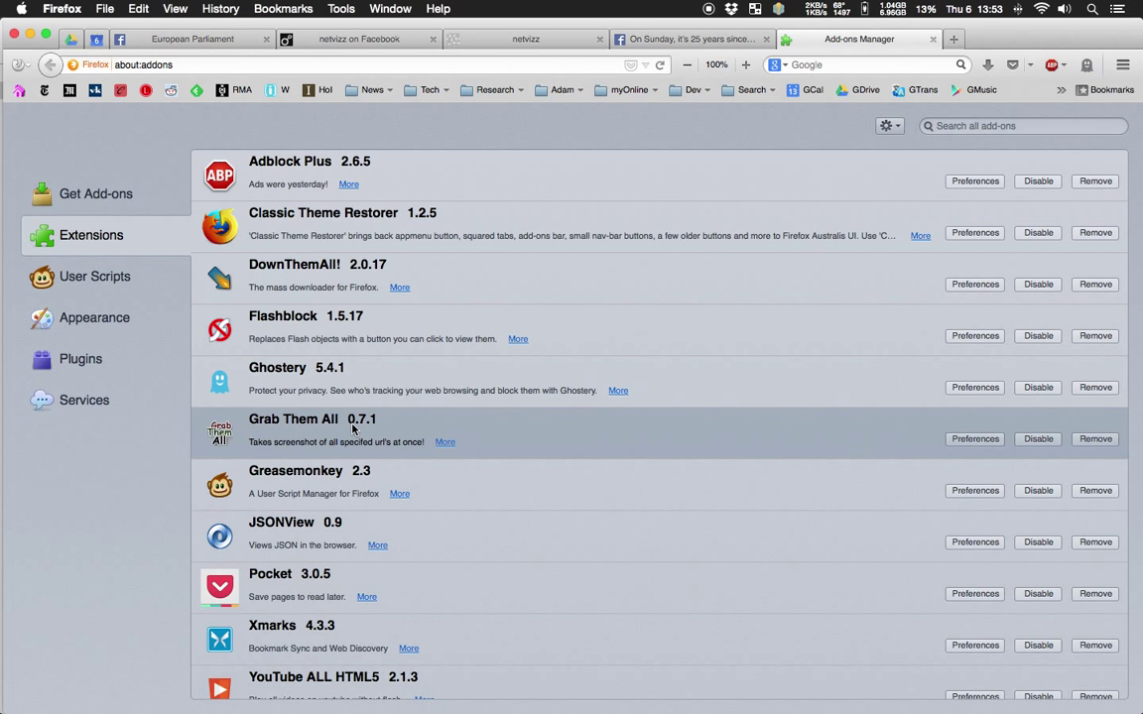
key(super+Tab)
key(super+Tab)
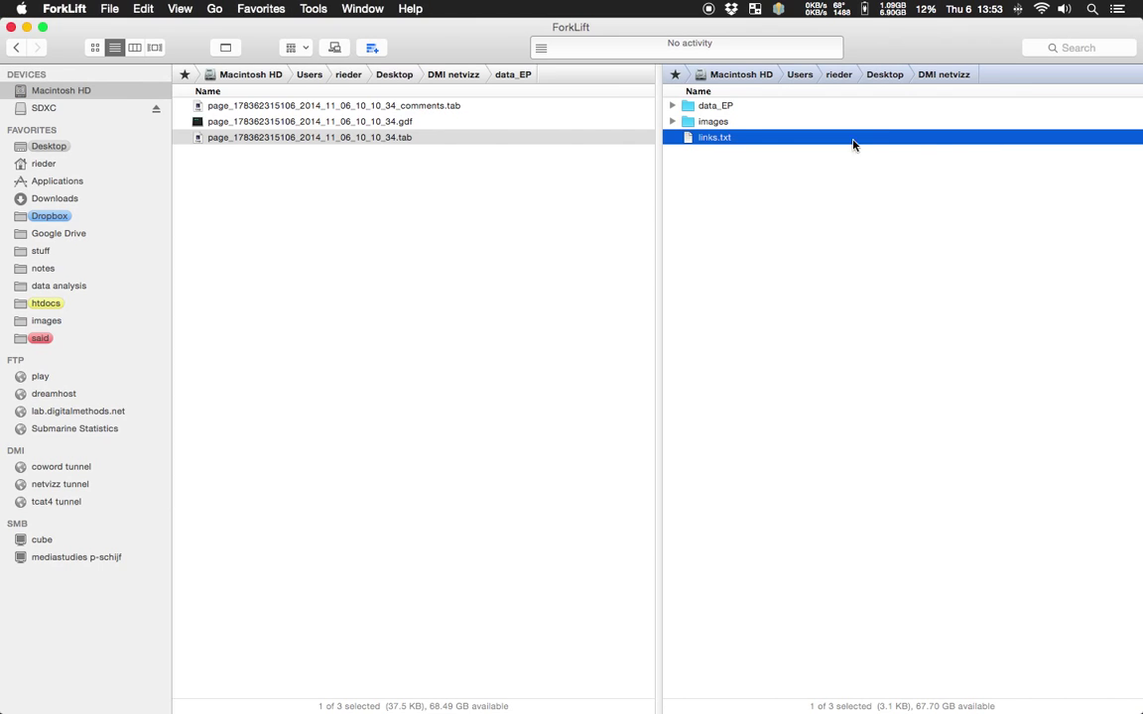
double_click(739, 124)
double_click(737, 124)
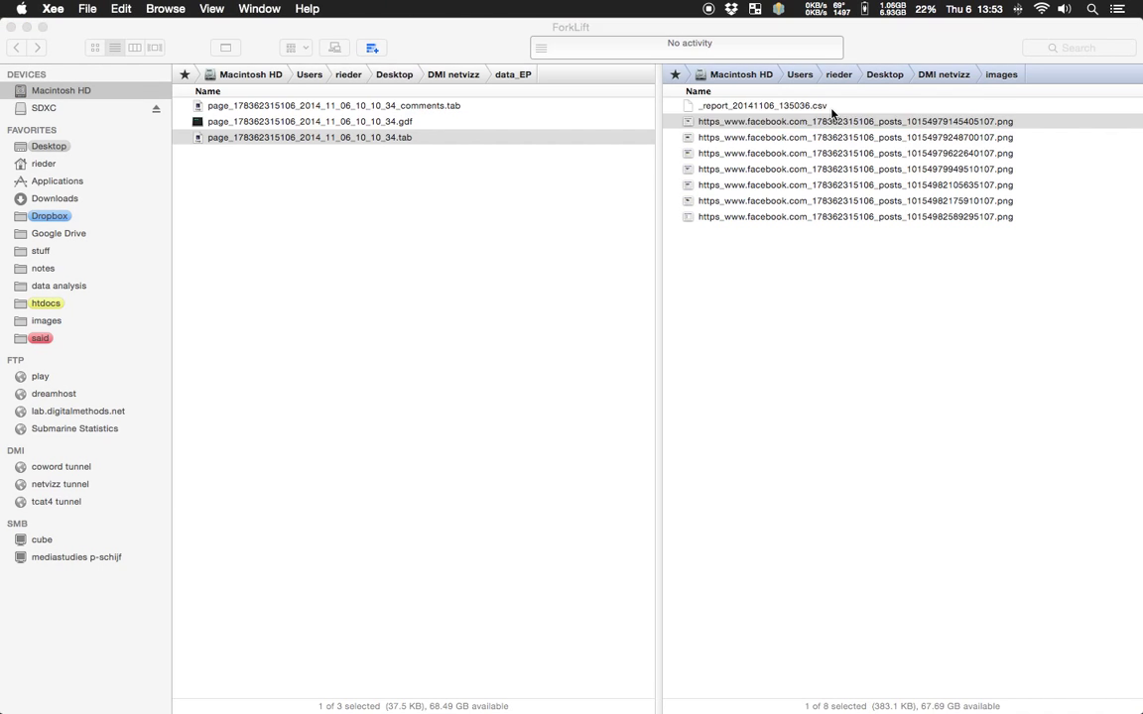